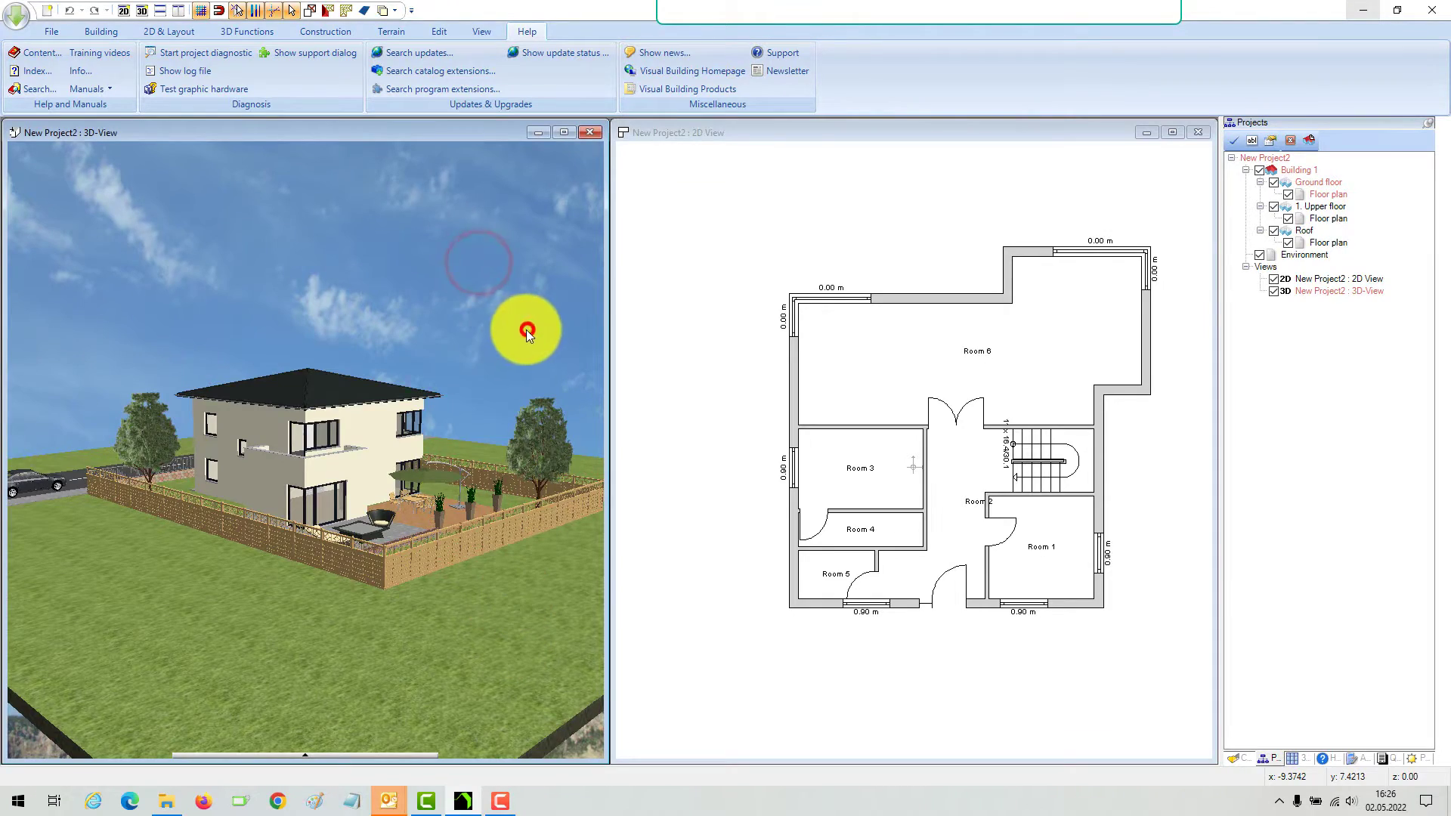
# - Orbit the 3D house to its street side, then walk in close to its corner-window wall
pyautogui.moveTo(527, 331); pyautogui.dragTo(343, 333)
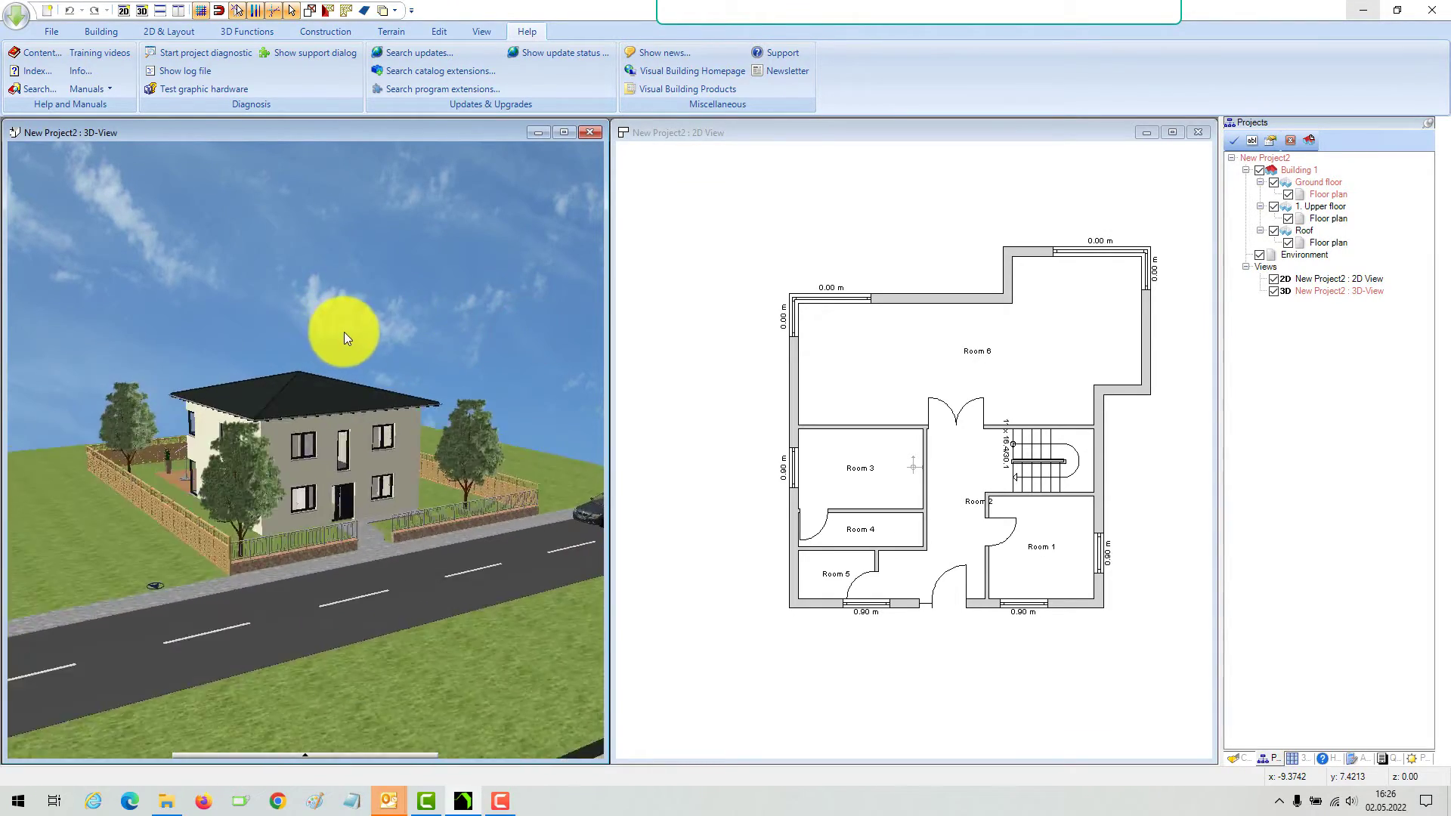
pyautogui.moveTo(344, 332)
pyautogui.mouseDown()
pyautogui.moveTo(519, 332)
pyautogui.moveTo(339, 441)
pyautogui.moveTo(341, 468)
pyautogui.moveTo(358, 440)
pyautogui.mouseUp()
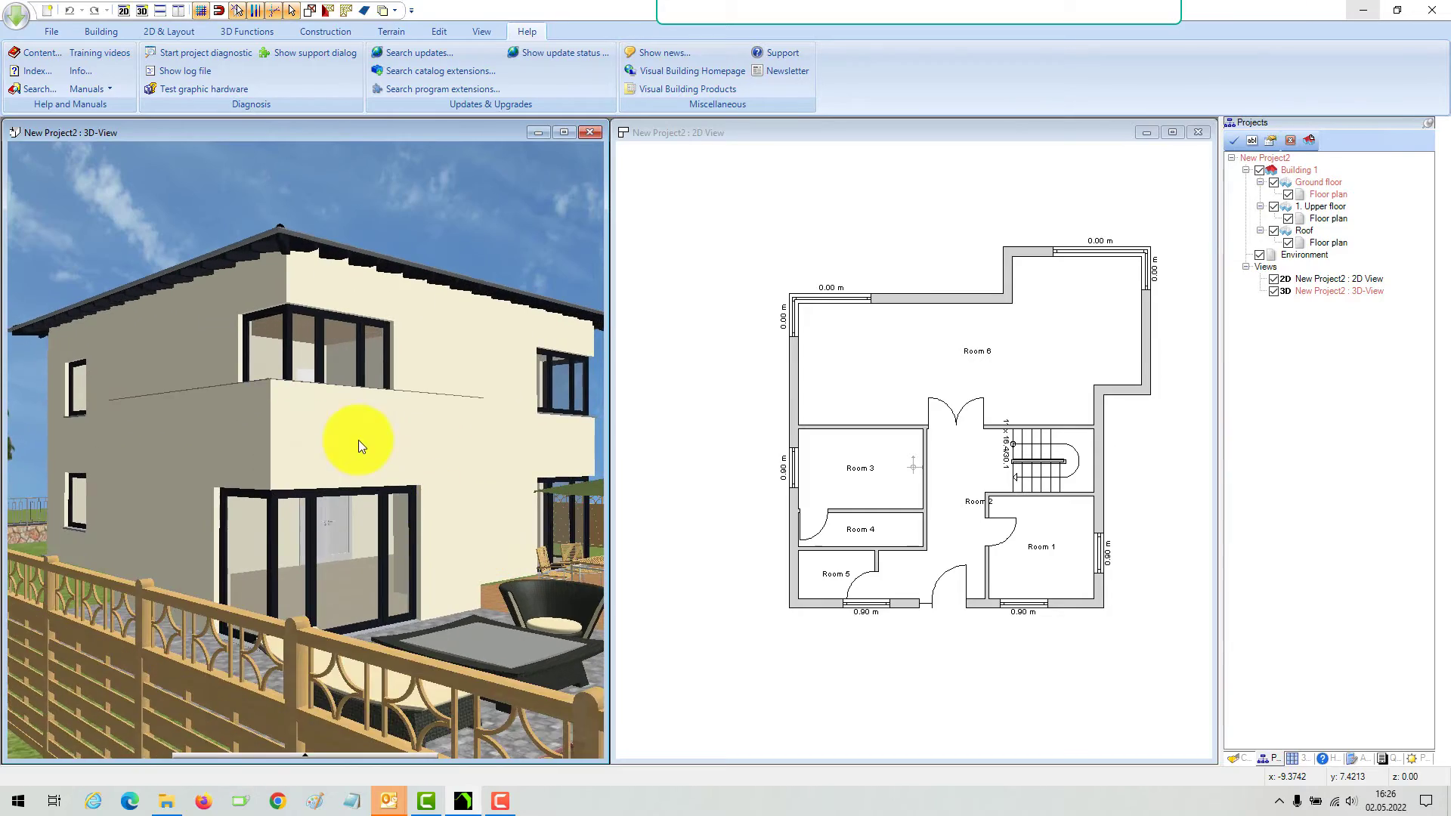
pyautogui.moveTo(359, 440)
pyautogui.mouseDown()
pyautogui.moveTo(367, 354)
pyautogui.moveTo(283, 305)
pyautogui.mouseUp()
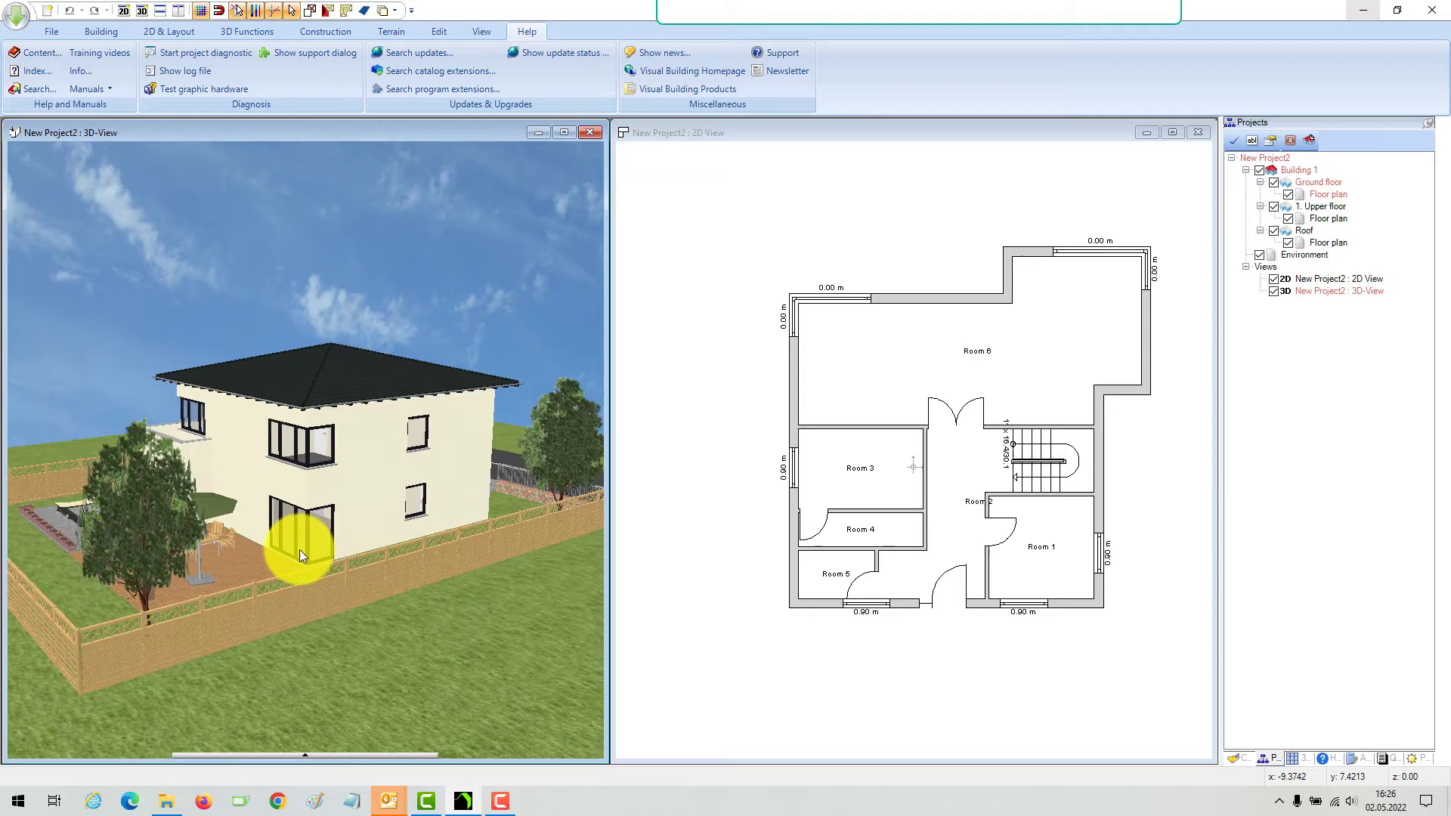
pyautogui.moveTo(300, 549); pyautogui.dragTo(221, 537)
pyautogui.moveTo(557, 503); pyautogui.dragTo(570, 502)
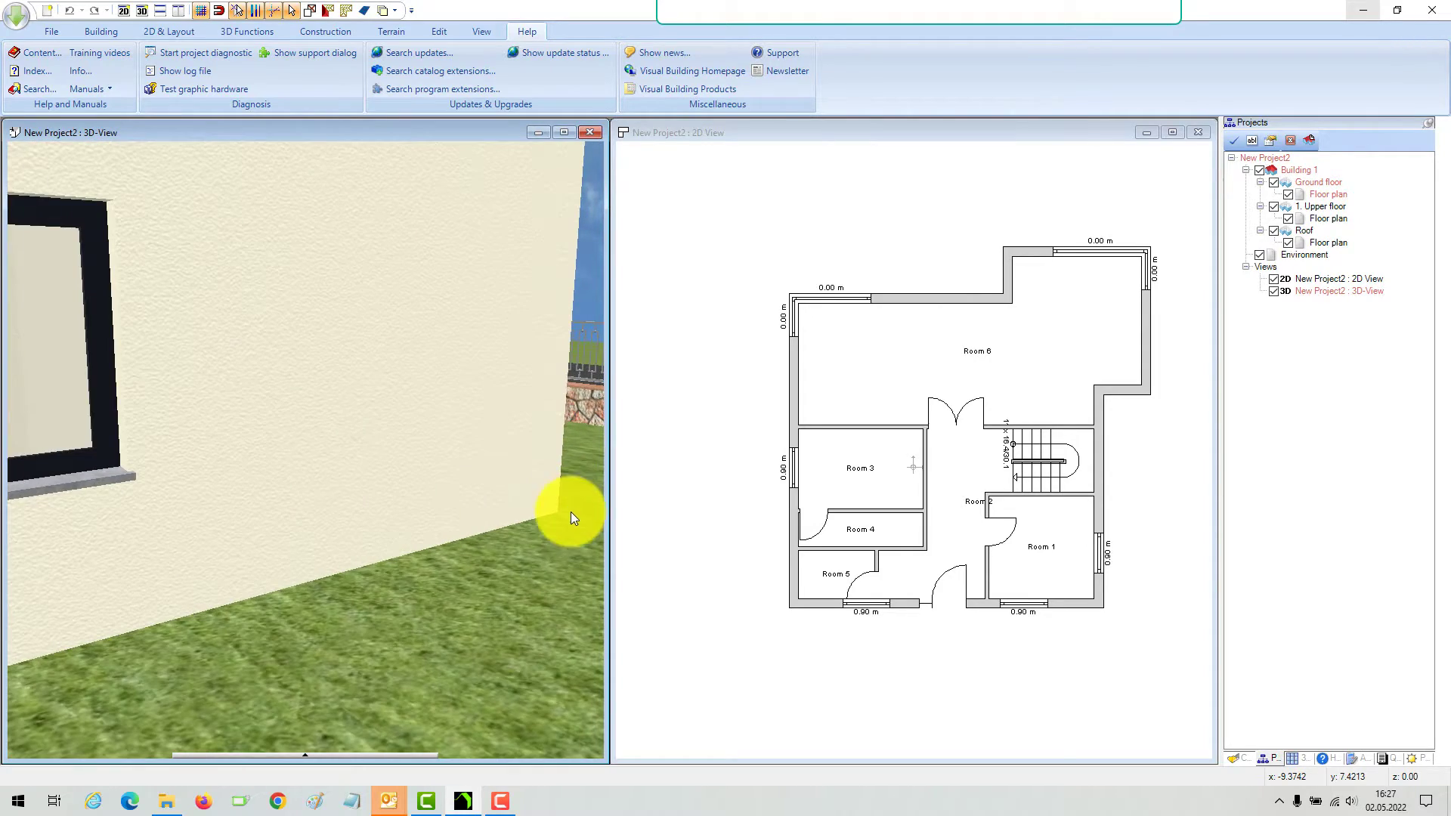
# - Travel along the house wall, then pull back to an overview of house and terrain
pyautogui.moveTo(570, 502)
pyautogui.mouseDown()
pyautogui.moveTo(571, 536)
pyautogui.moveTo(525, 548)
pyautogui.moveTo(523, 391)
pyautogui.mouseUp()
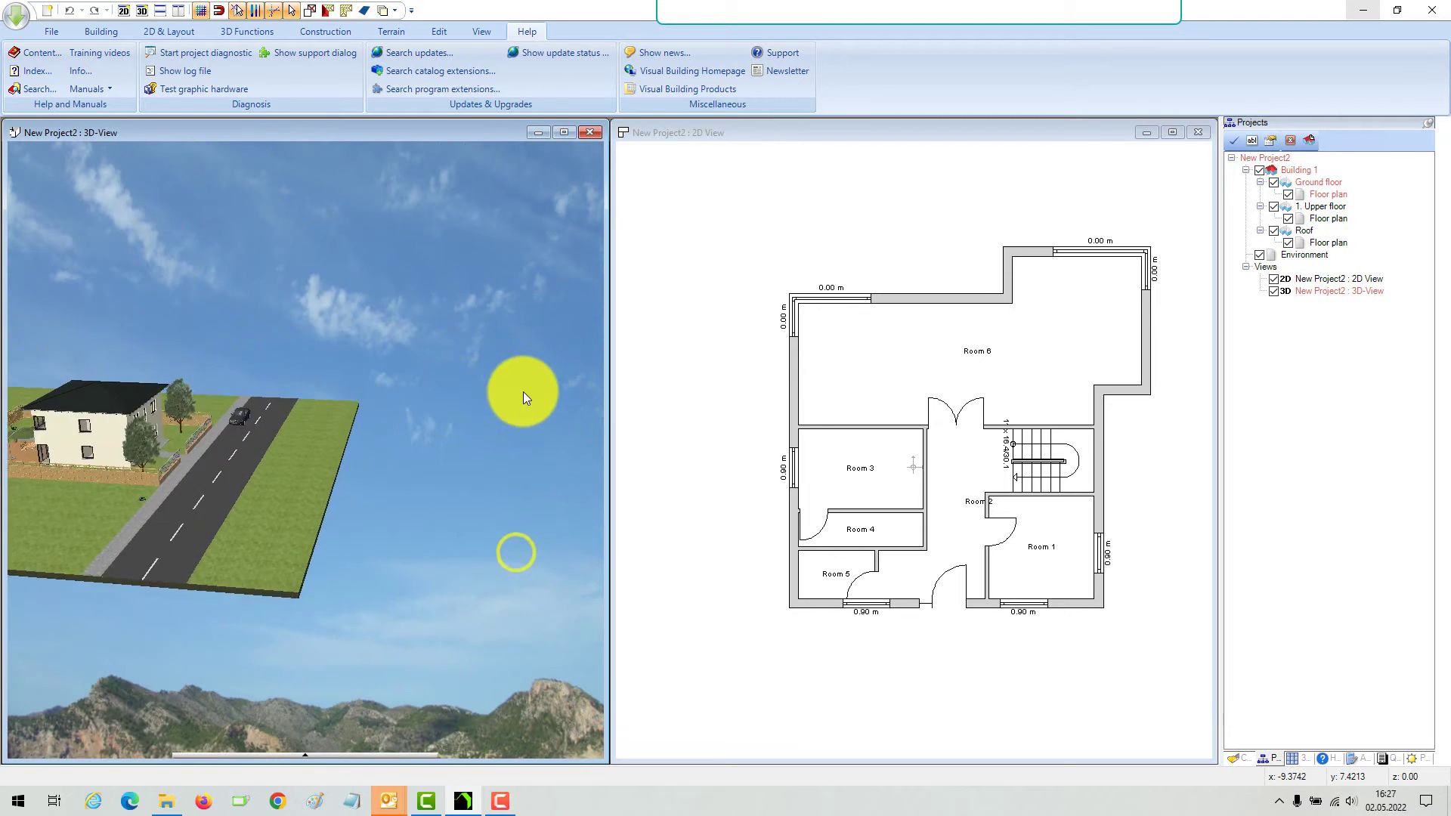
pyautogui.moveTo(314, 498)
pyautogui.mouseDown()
pyautogui.moveTo(334, 498)
pyautogui.moveTo(318, 503)
pyautogui.mouseUp()
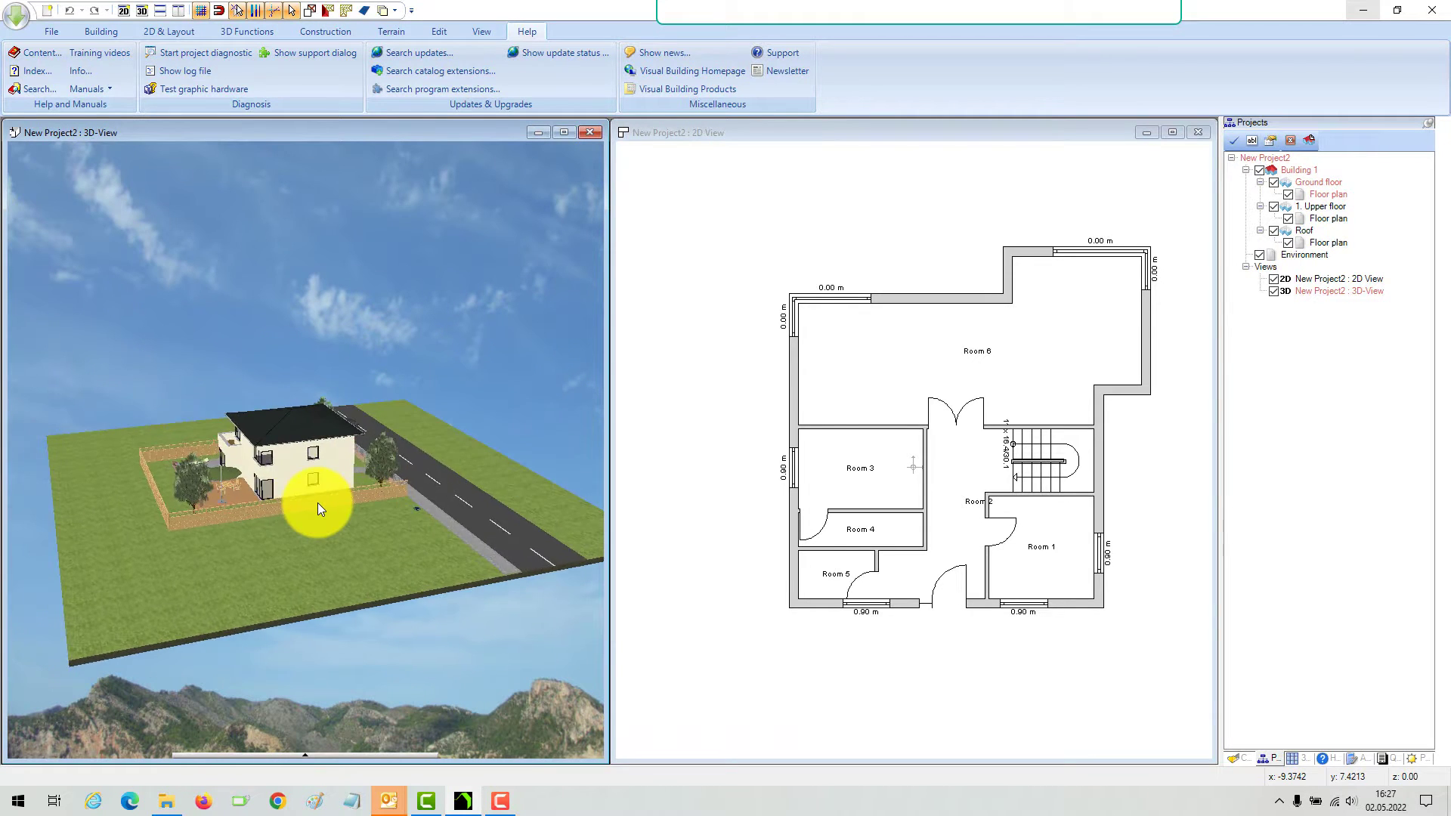
pyautogui.scroll(2, 317, 503)
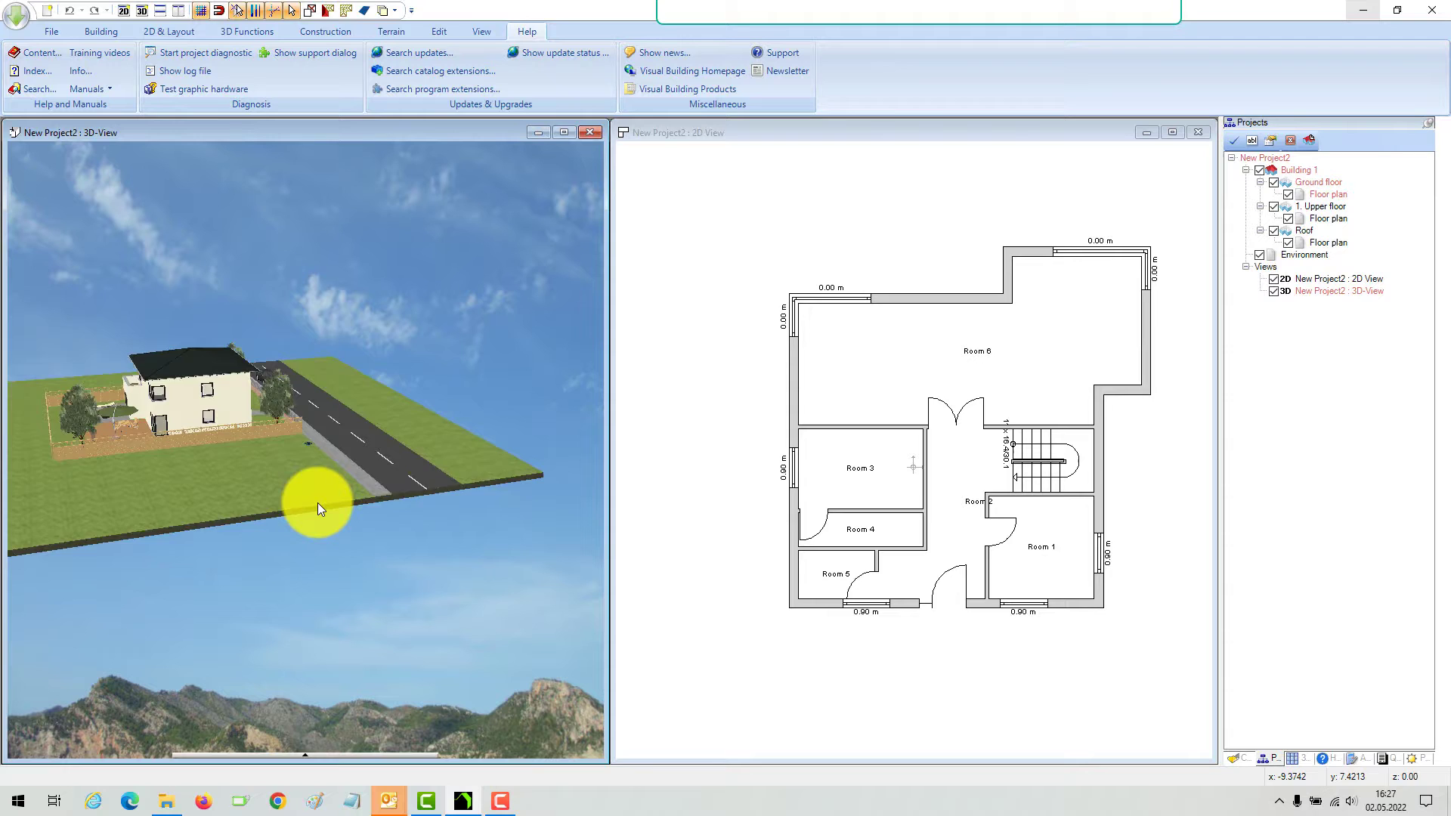
pyautogui.scroll(2, 318, 503)
pyautogui.scroll(2, 318, 502)
pyautogui.scroll(-3, 318, 502)
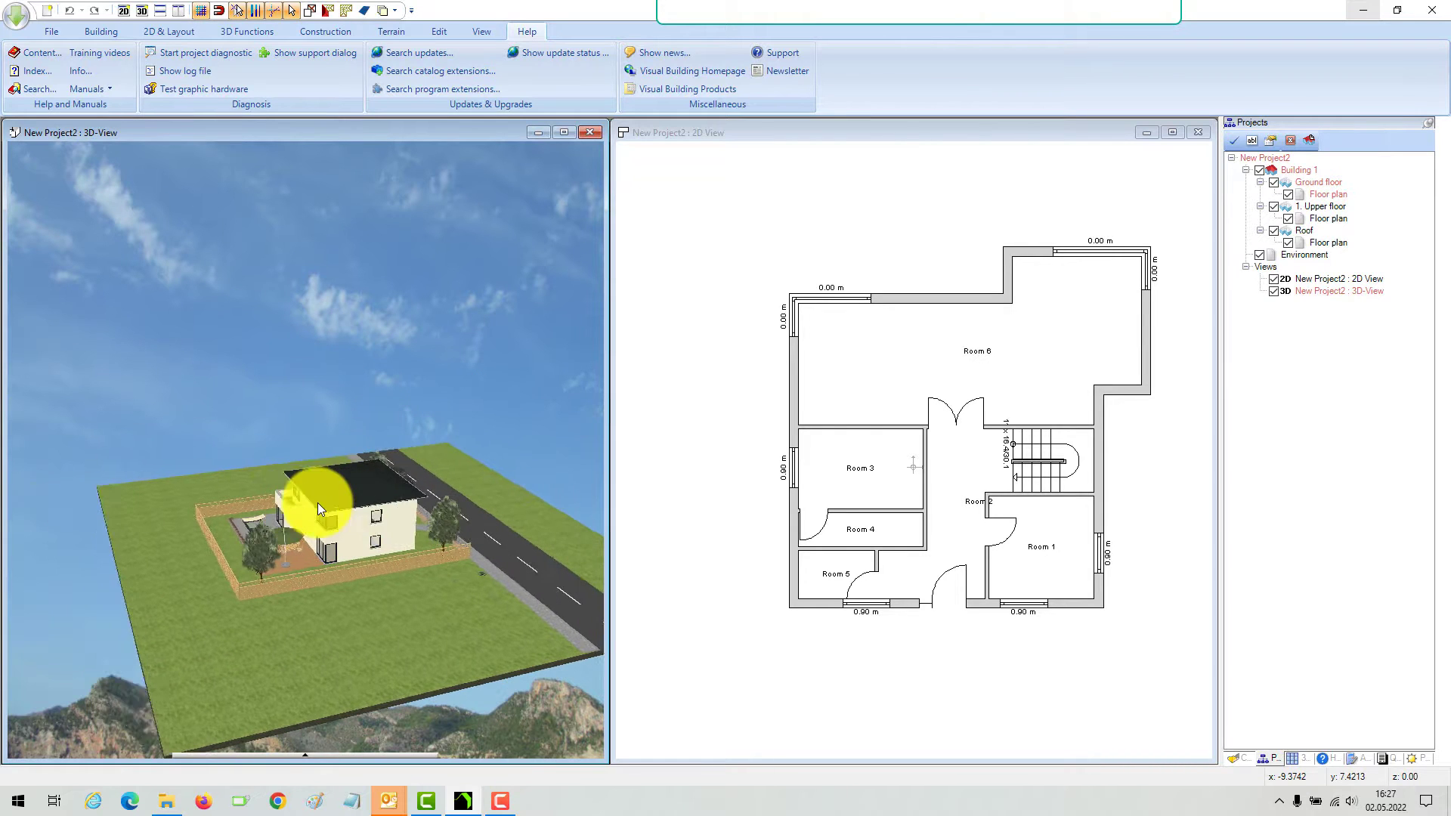
pyautogui.click(390, 373)
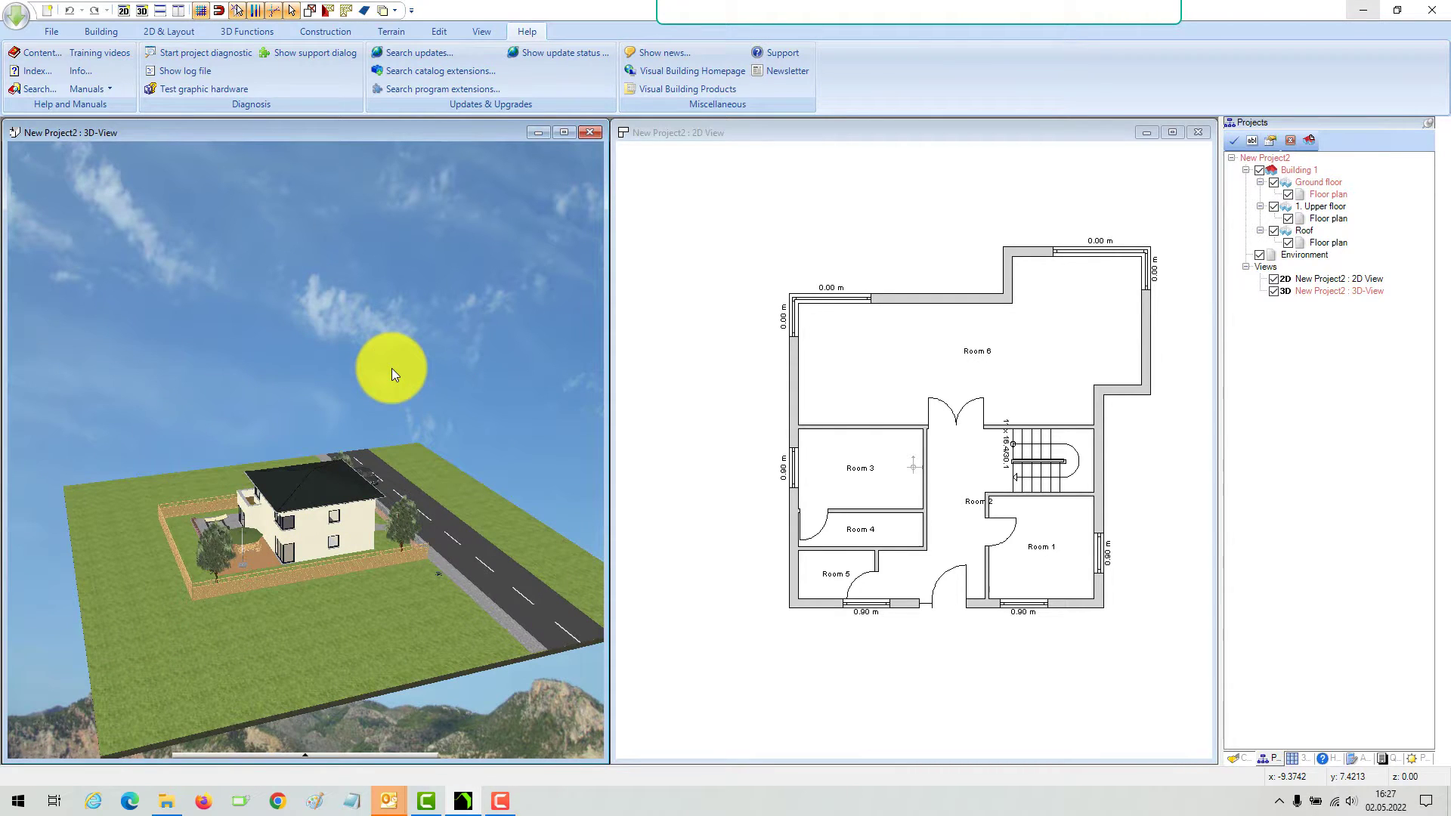
# - Show the whole scene with View > Show all and rotate to the house front
pyautogui.click(470, 28)
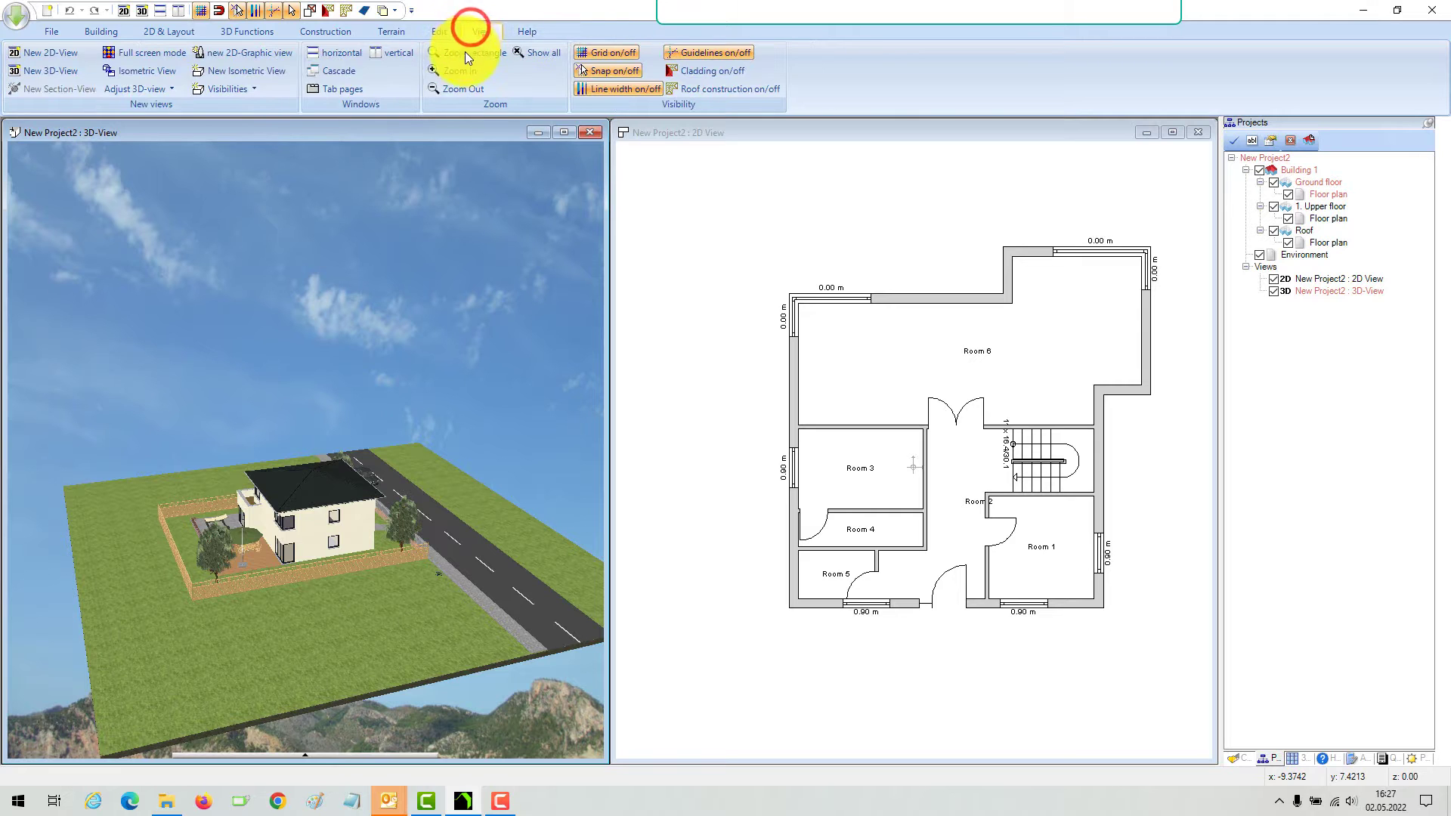
pyautogui.click(542, 57)
pyautogui.scroll(5, 447, 314)
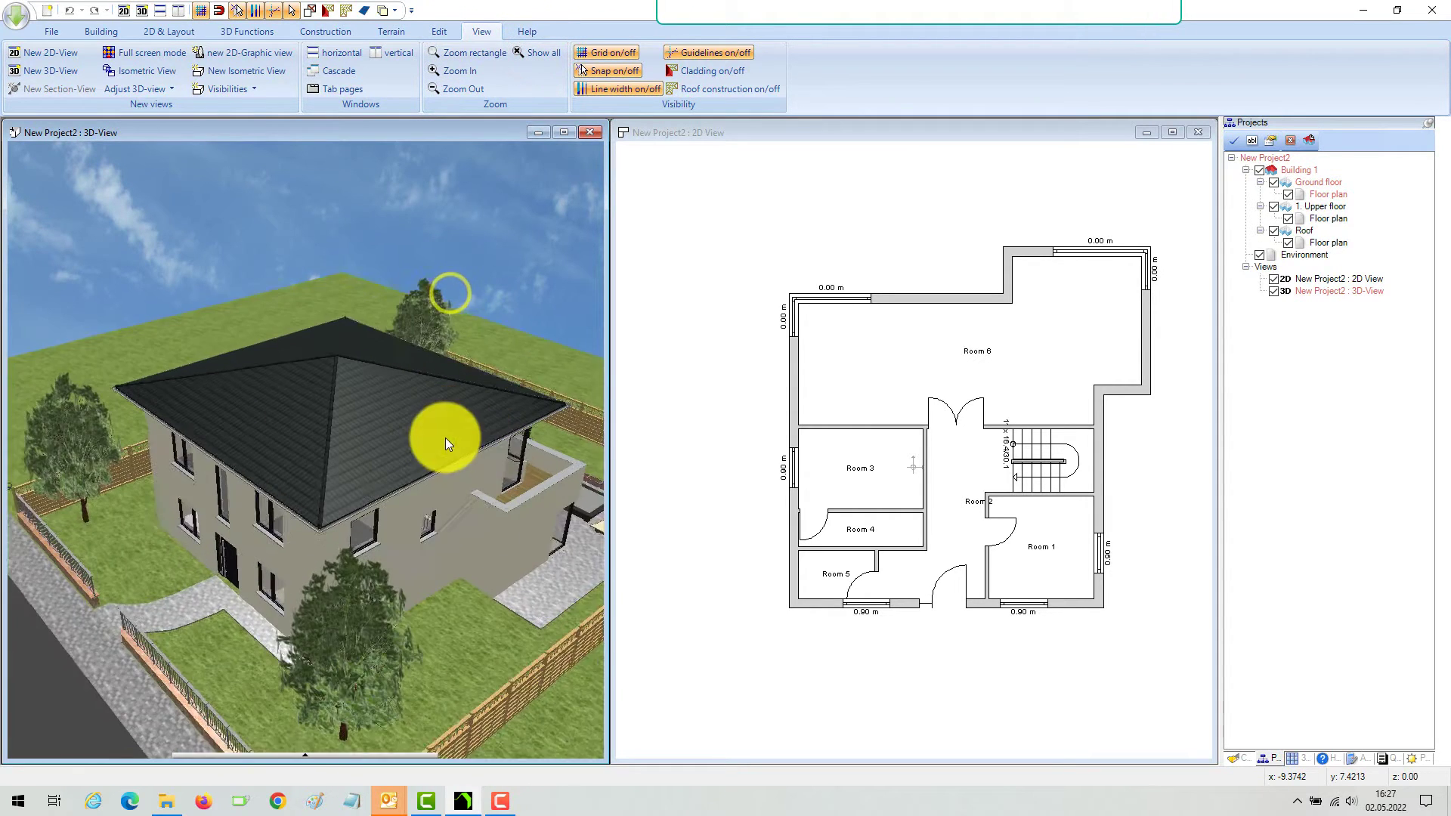
pyautogui.moveTo(453, 447); pyautogui.dragTo(486, 445)
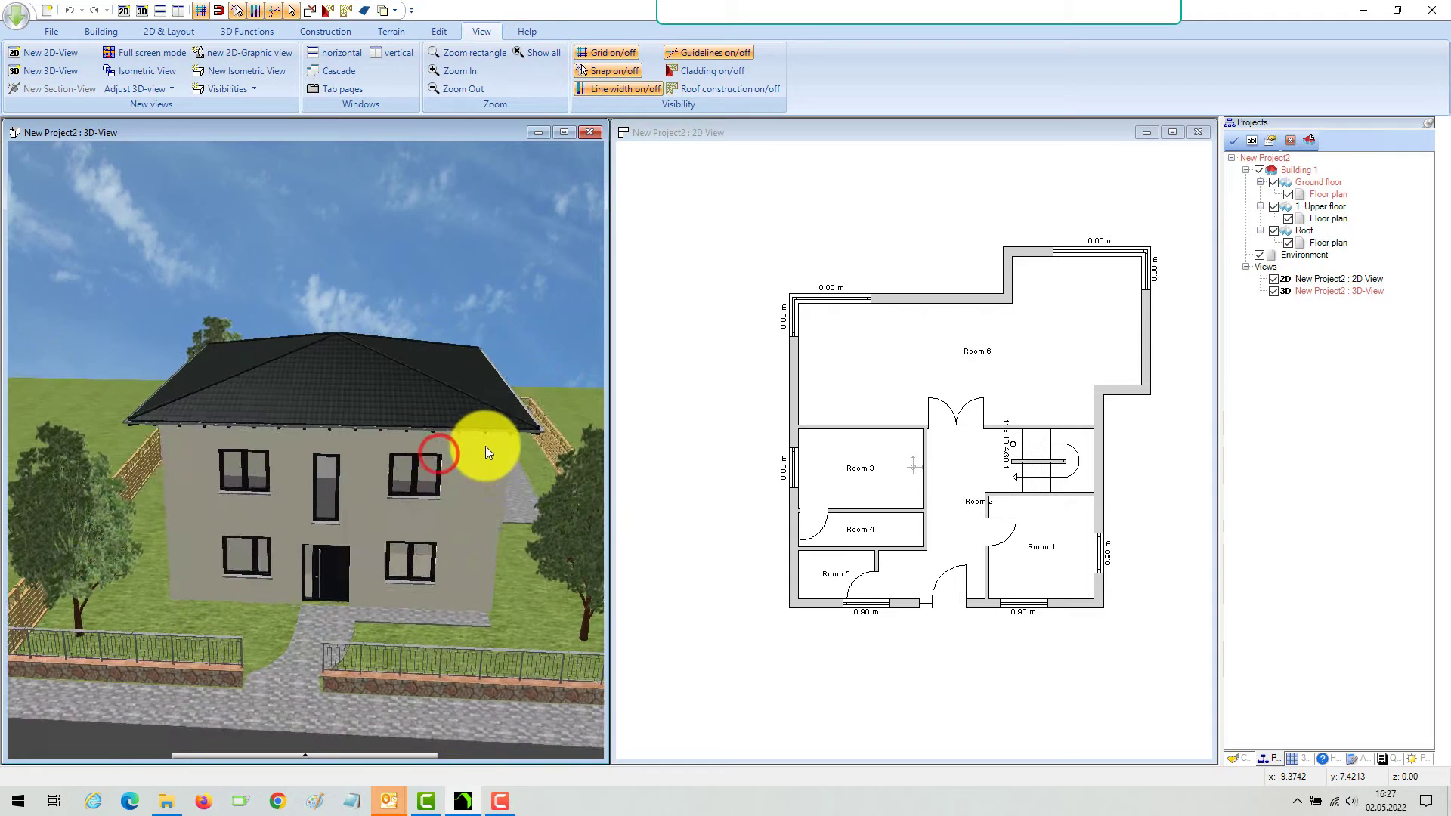
# - Activate the ground-floor plan view and pan it left, right, up and down with arrow keys and dragging
pyautogui.click(907, 180)
pyautogui.scroll(-3, 914, 391)
pyautogui.scroll(-1, 913, 392)
pyautogui.scroll(1, 912, 392)
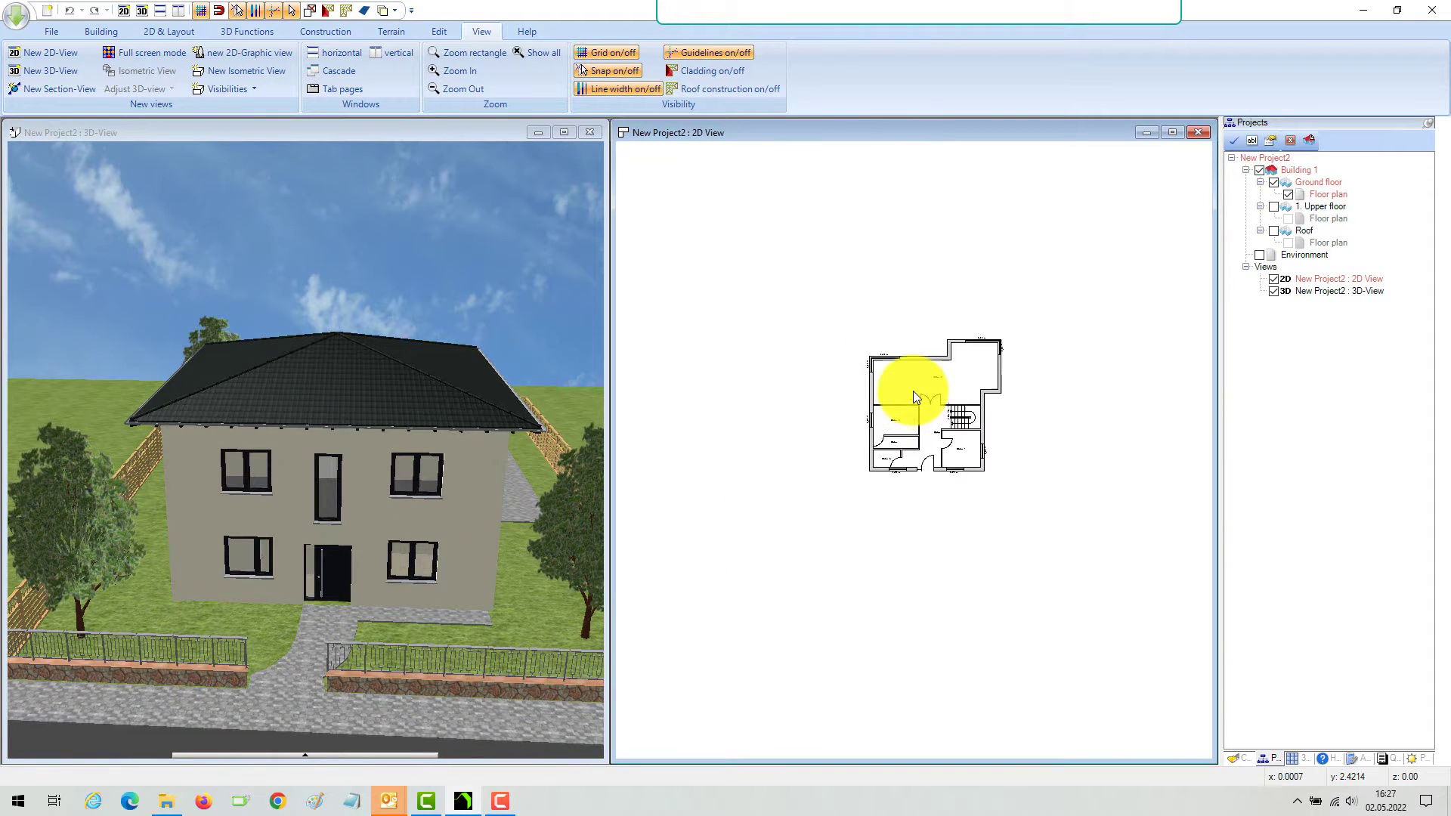
pyautogui.scroll(2, 912, 391)
pyautogui.scroll(-2, 913, 392)
pyautogui.scroll(-1, 912, 392)
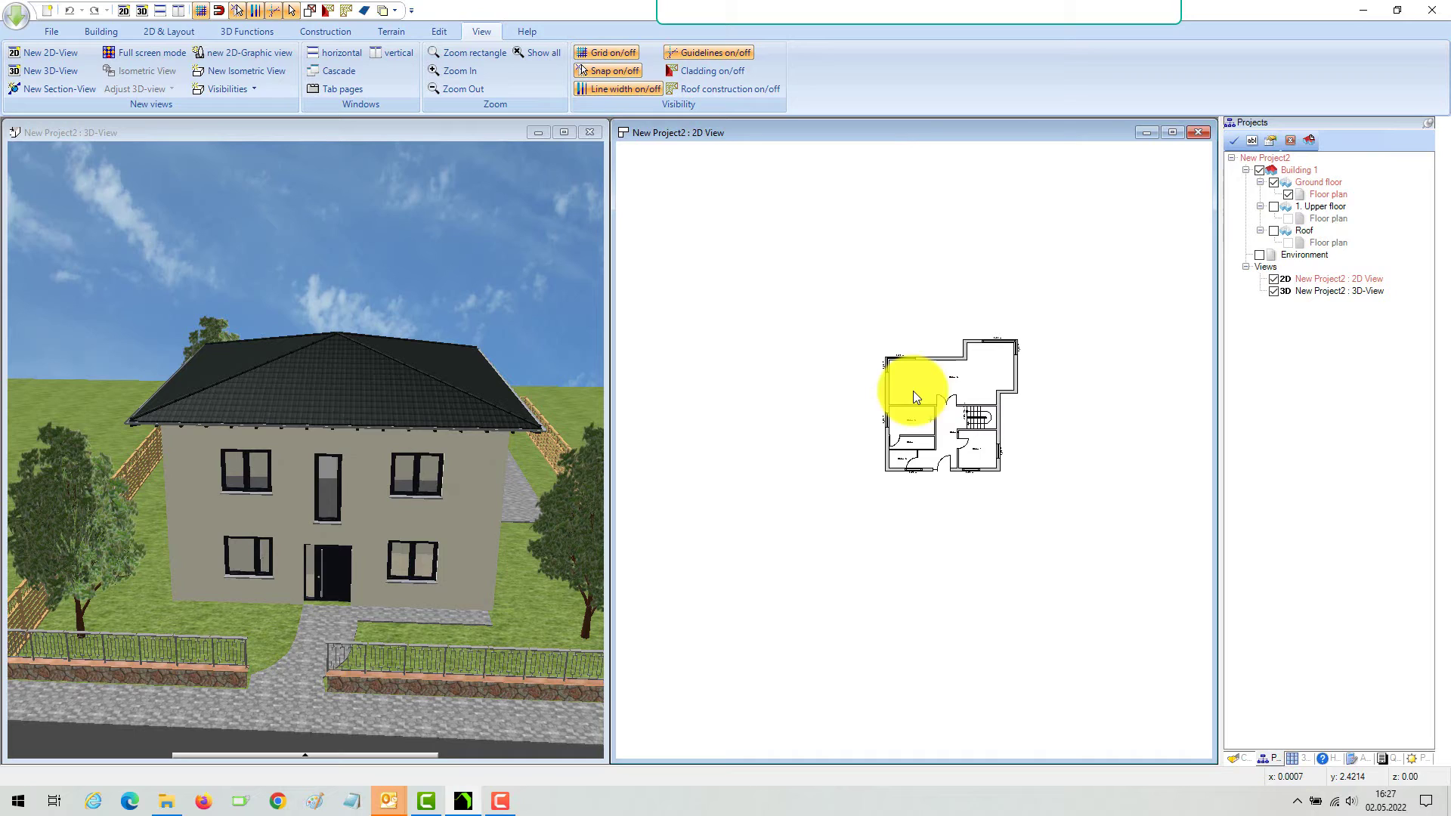
pyautogui.press('Right')
pyautogui.press('Right')
pyautogui.press('Right')
pyautogui.press('Right')
pyautogui.press('Right')
pyautogui.press('Left')
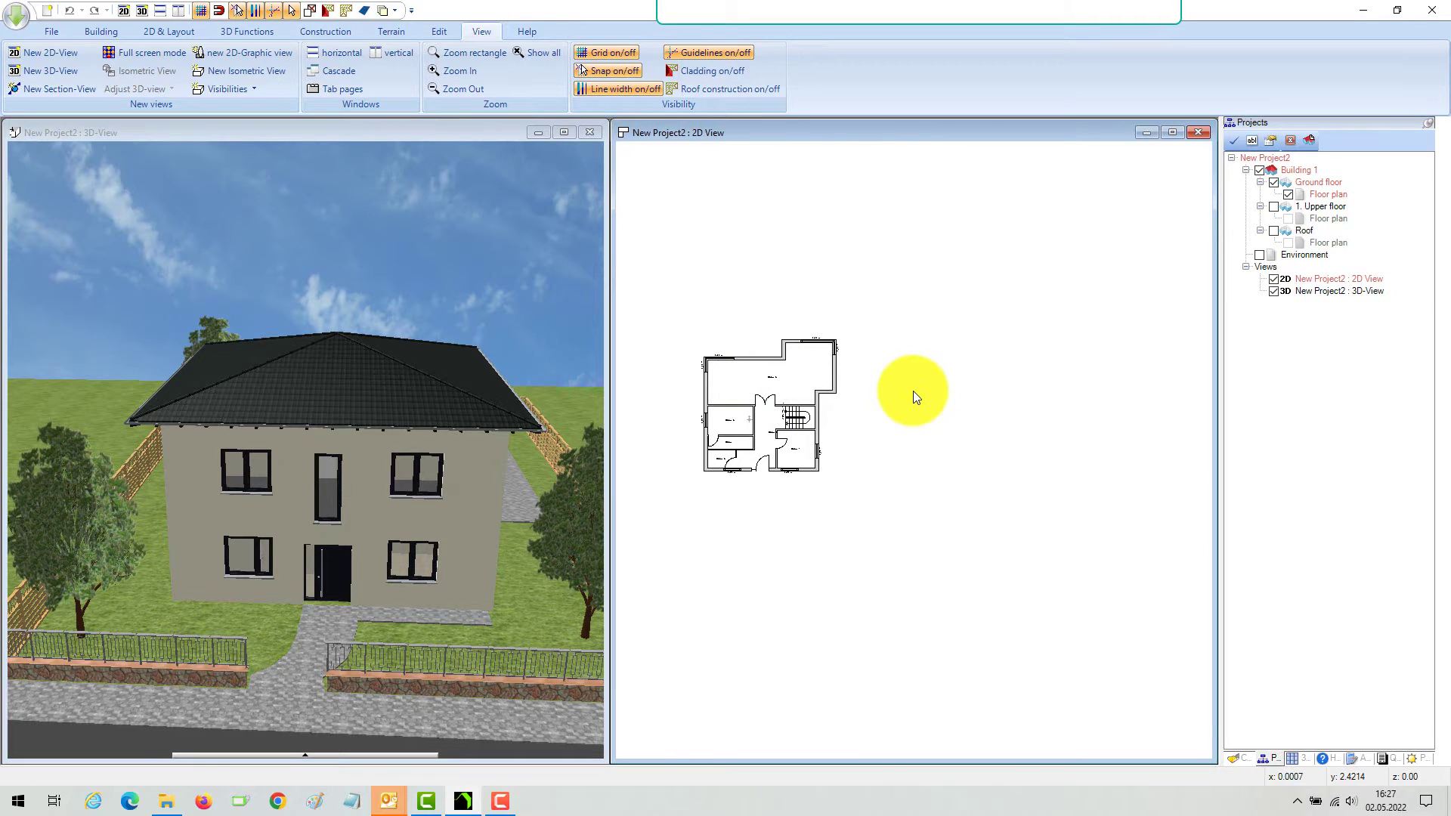
pyautogui.press('Left')
pyautogui.press('Left')
pyautogui.press('Left')
pyautogui.press('Left')
pyautogui.press('Left')
pyautogui.press('Left')
pyautogui.press('Left')
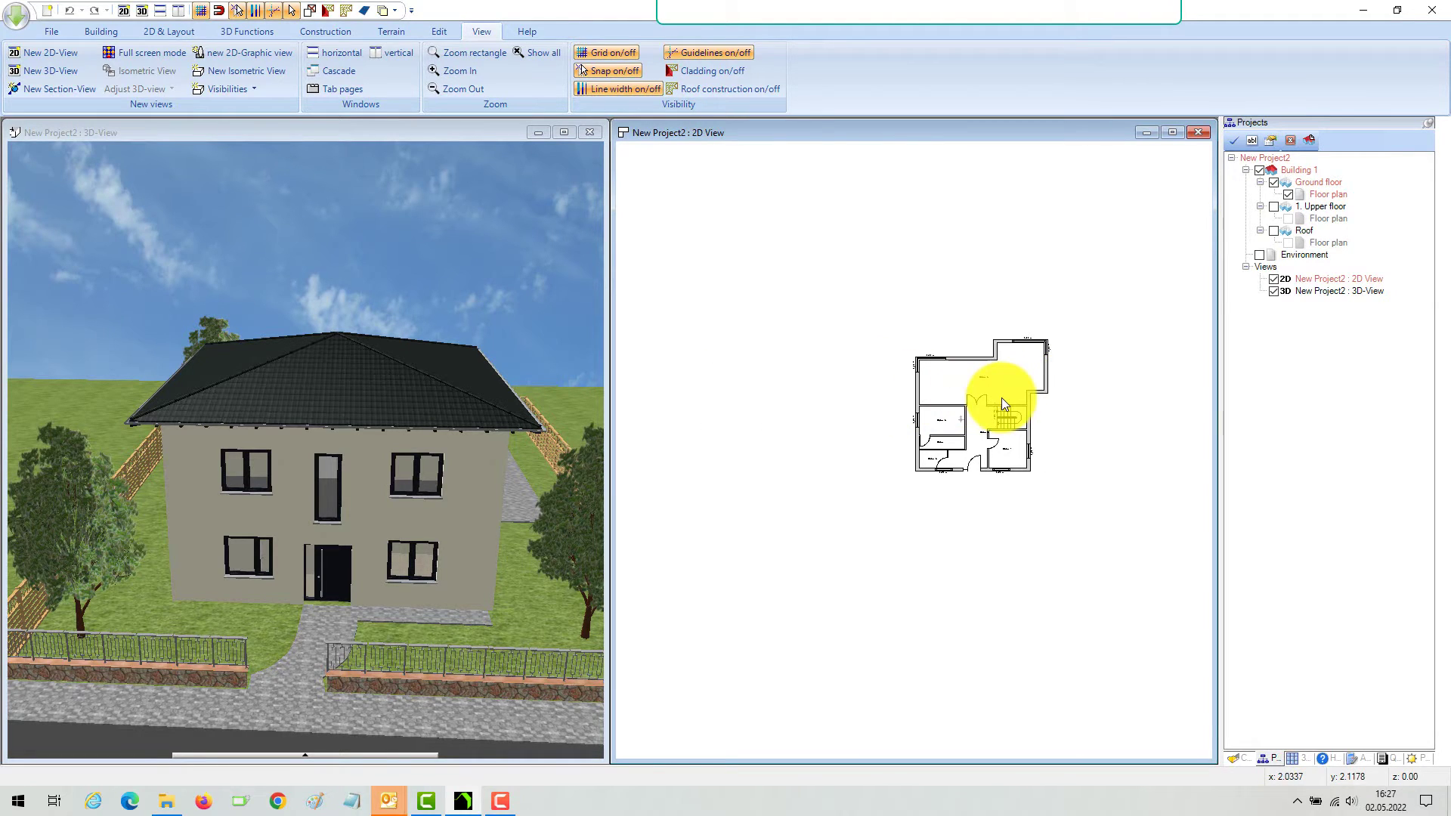
pyautogui.press('Down')
pyautogui.press('Down')
pyautogui.press('Down')
pyautogui.press('Down')
pyautogui.press('Up')
pyautogui.press('Up')
pyautogui.press('Up')
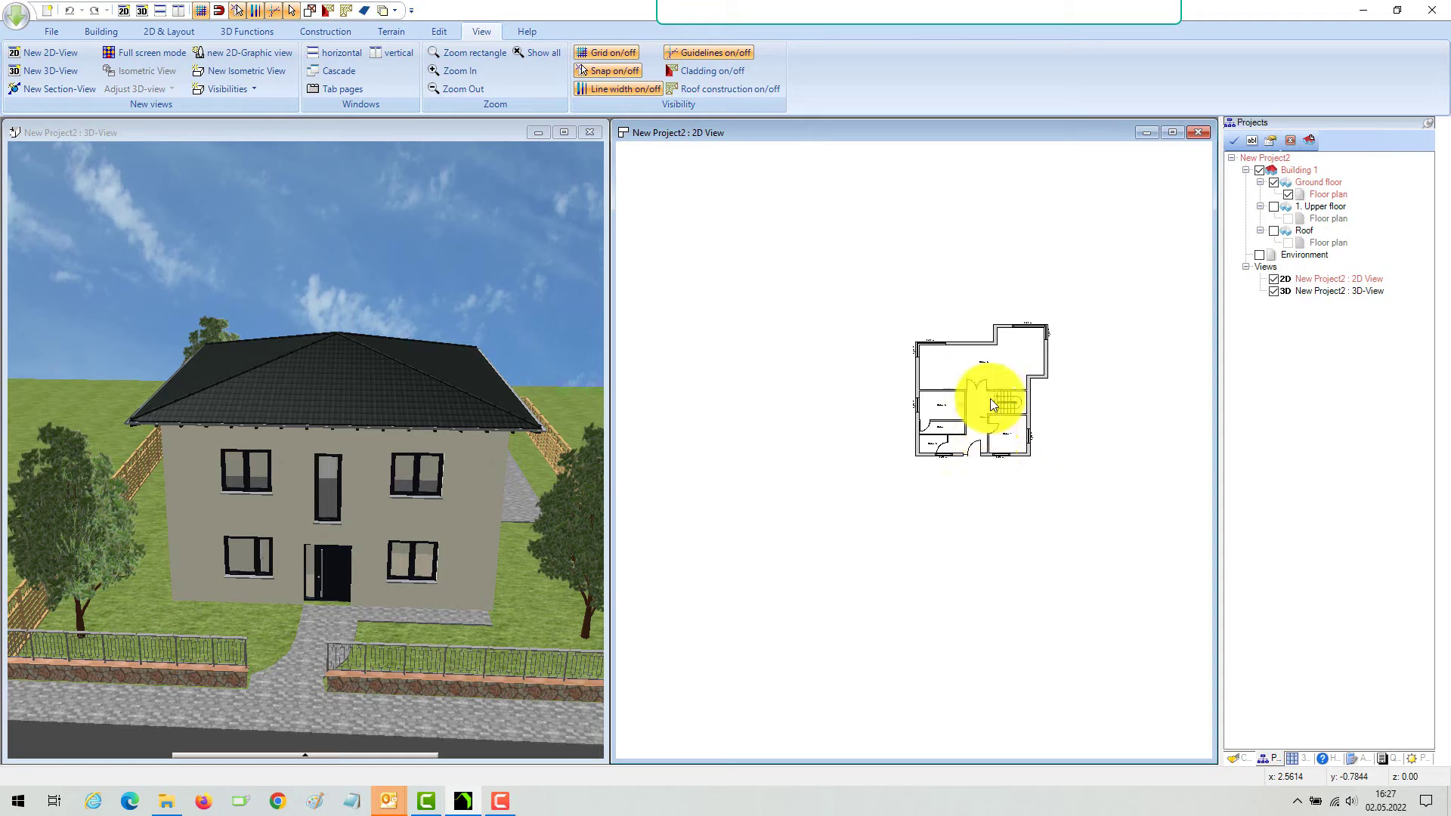
pyautogui.press('Up')
pyautogui.press('Up')
pyautogui.press('Up')
pyautogui.scroll(1, 989, 398)
pyautogui.scroll(2, 976, 399)
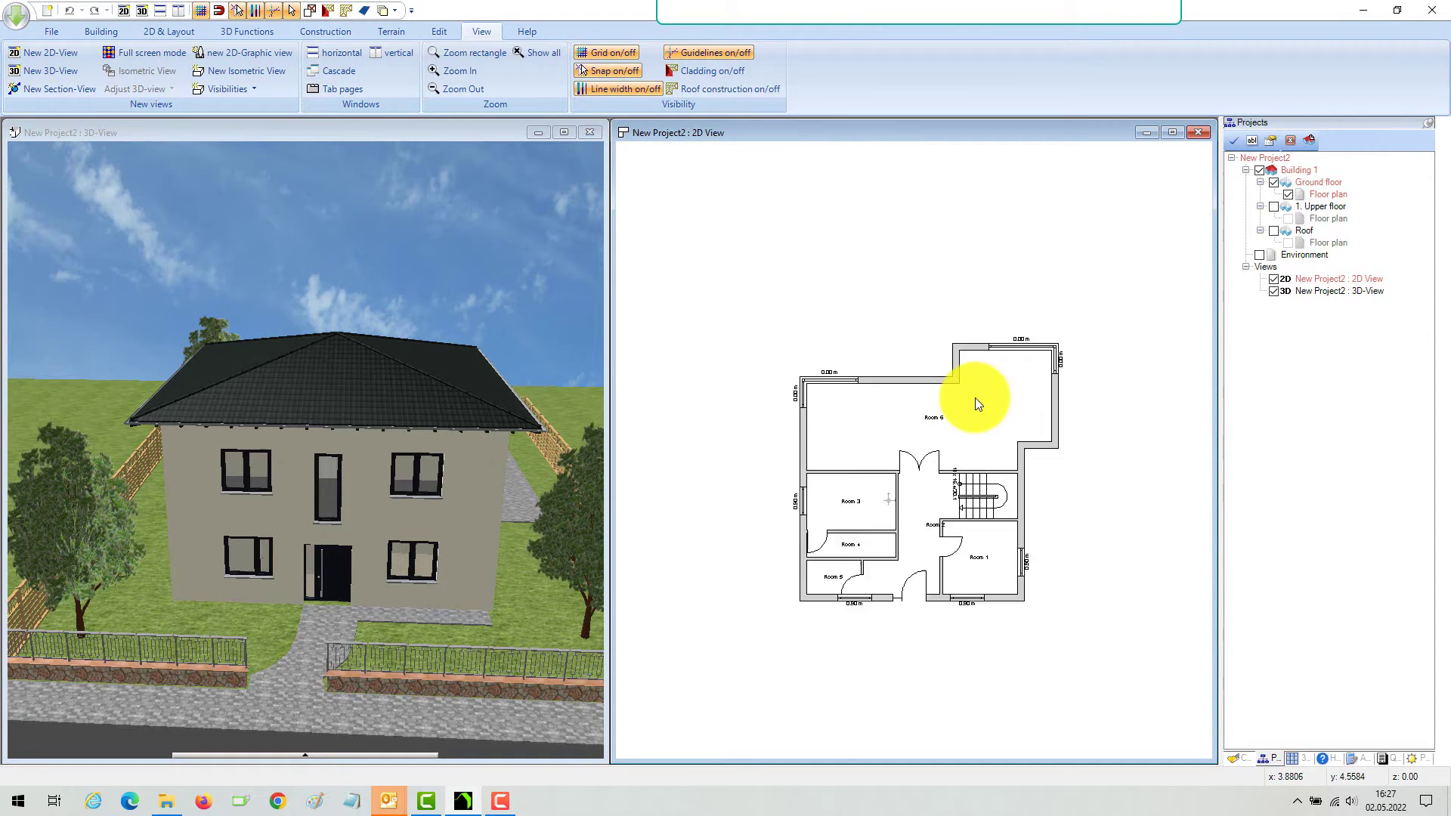
pyautogui.scroll(2, 969, 391)
pyautogui.scroll(2, 956, 384)
pyautogui.scroll(-2, 915, 343)
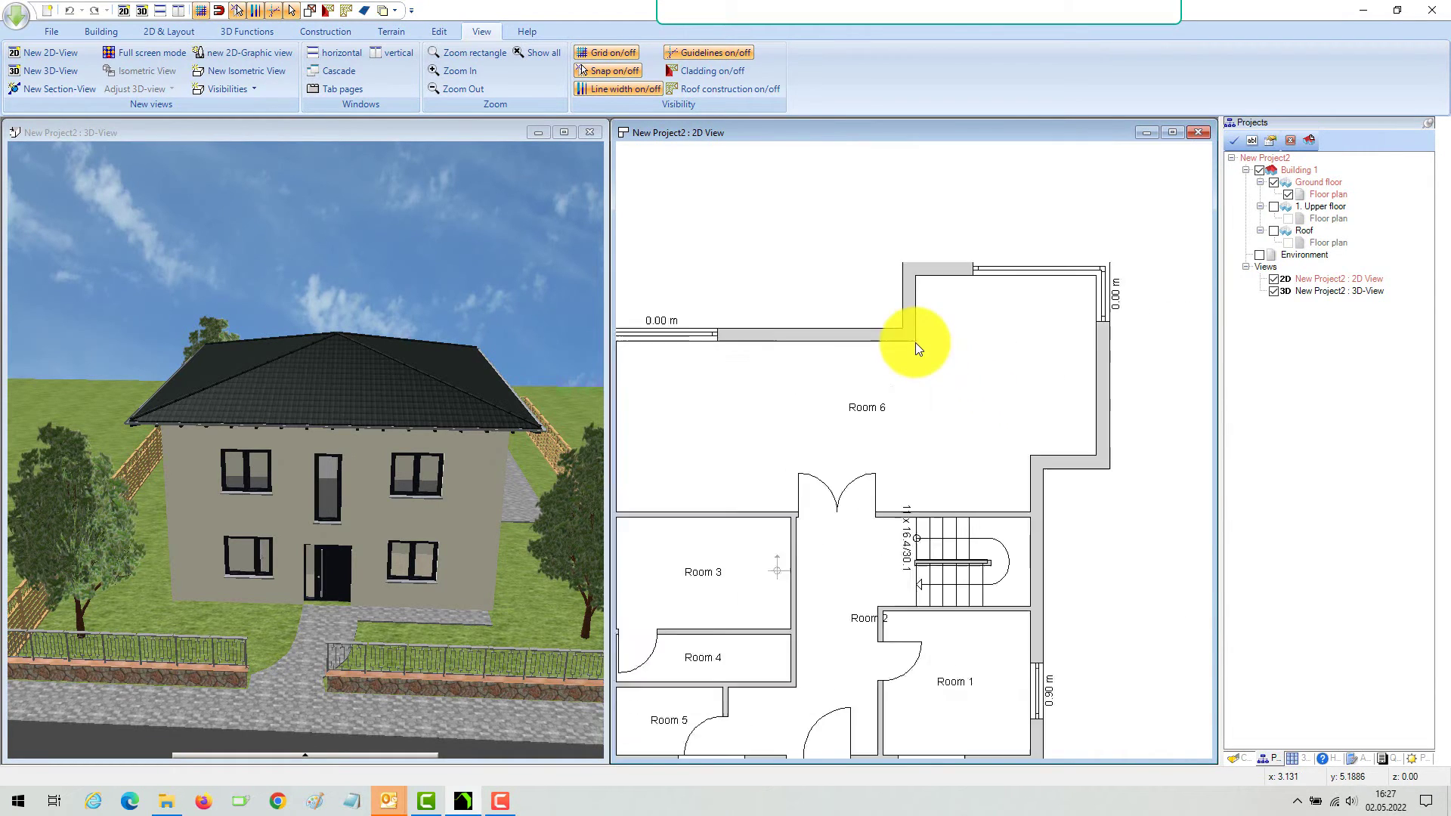
pyautogui.scroll(-1, 916, 343)
pyautogui.scroll(1, 698, 634)
pyautogui.scroll(-1, 749, 647)
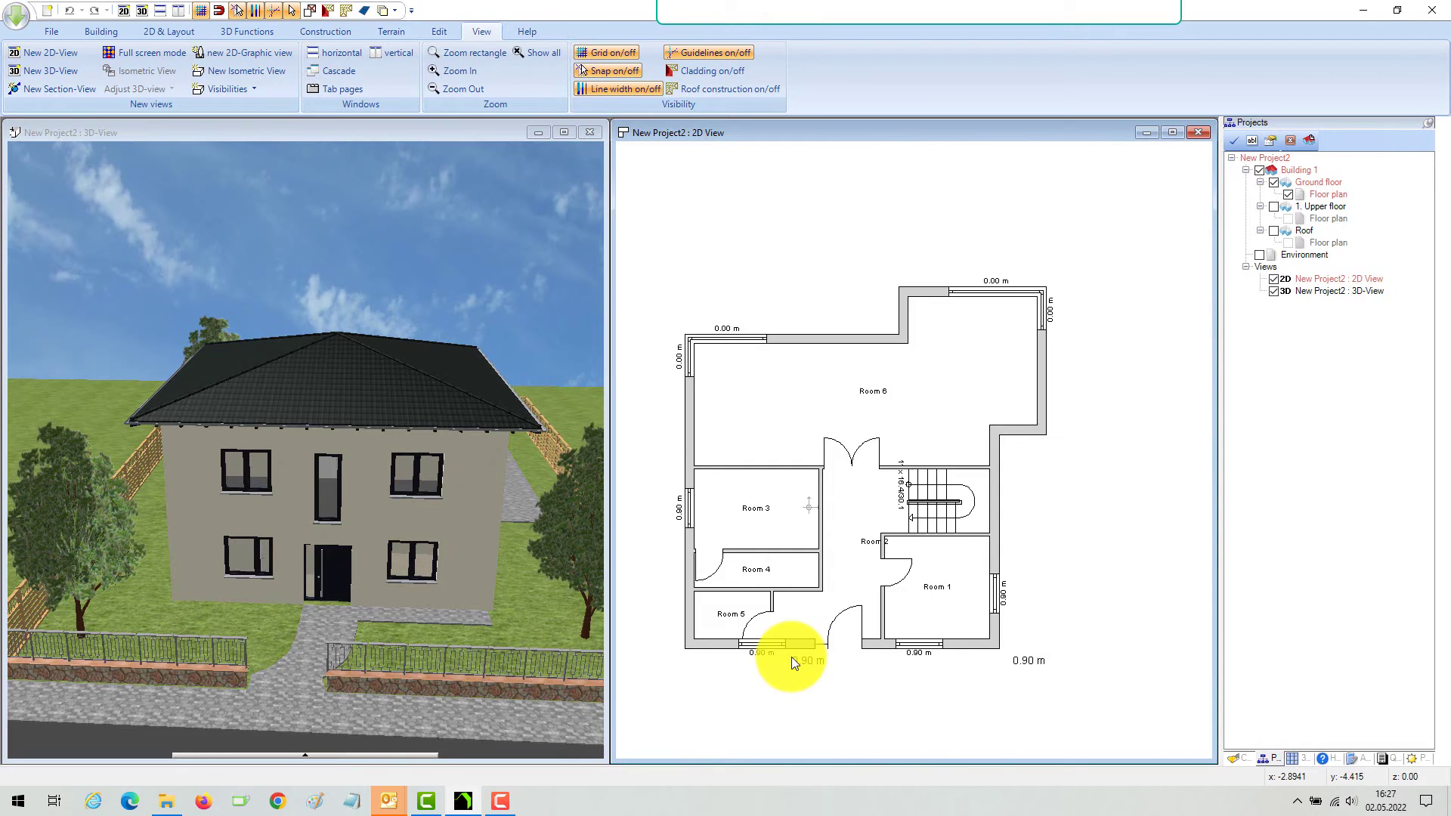
pyautogui.scroll(2, 792, 657)
pyautogui.scroll(3, 881, 643)
pyautogui.scroll(2, 880, 644)
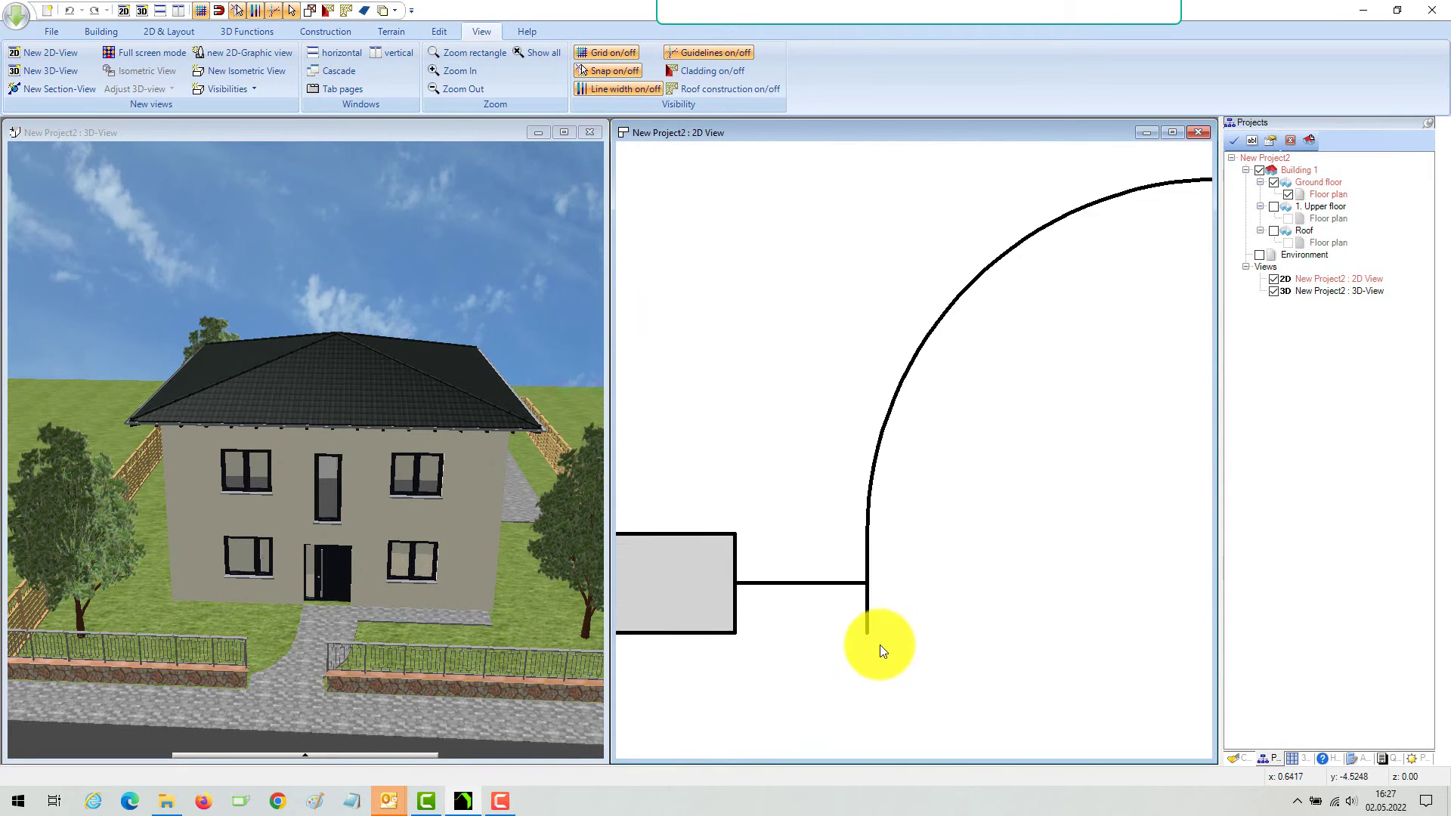
pyautogui.scroll(-3, 880, 645)
pyautogui.scroll(-2, 881, 646)
pyautogui.scroll(-1, 880, 646)
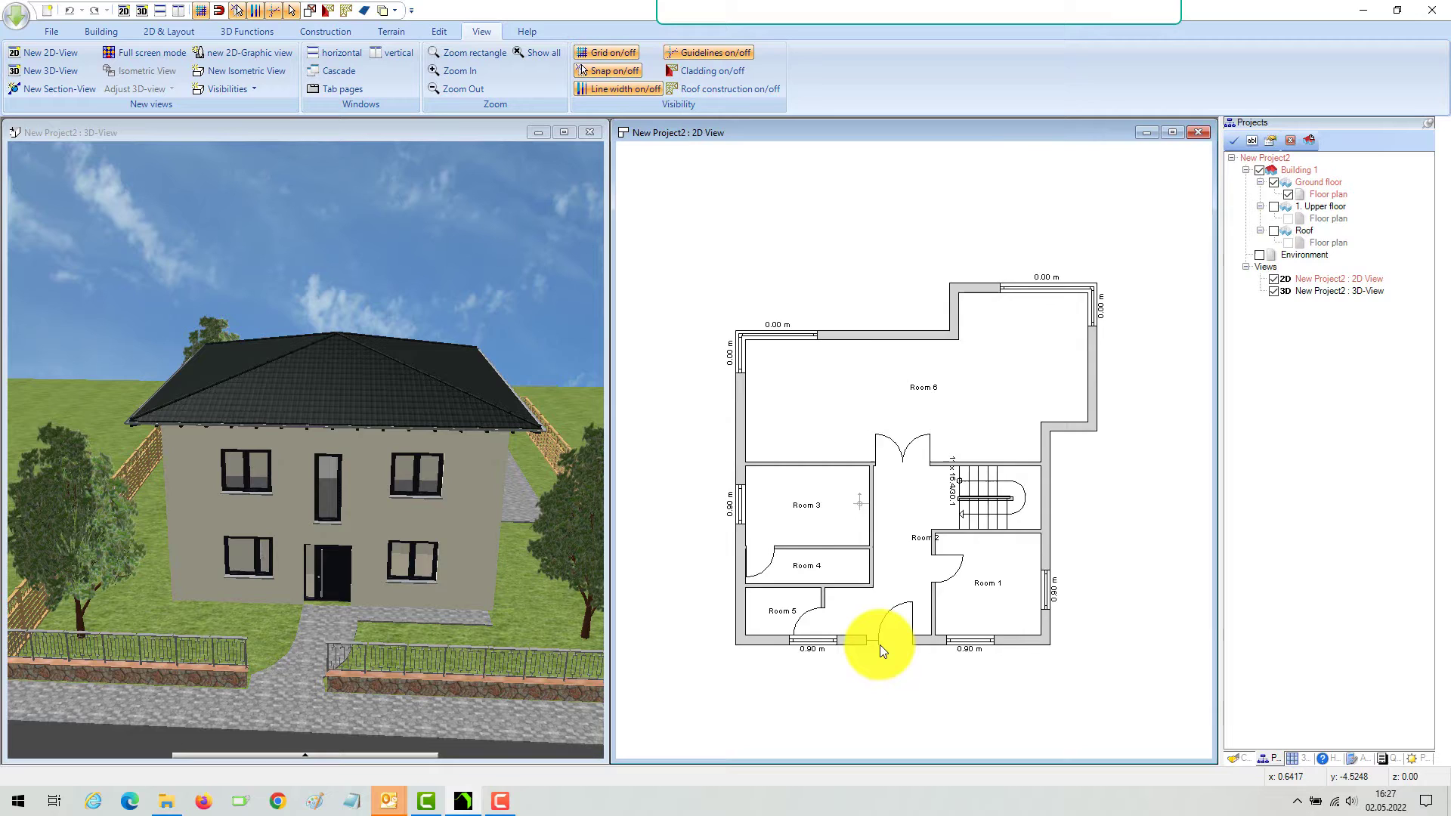
pyautogui.scroll(-1, 880, 644)
pyautogui.scroll(1, 870, 576)
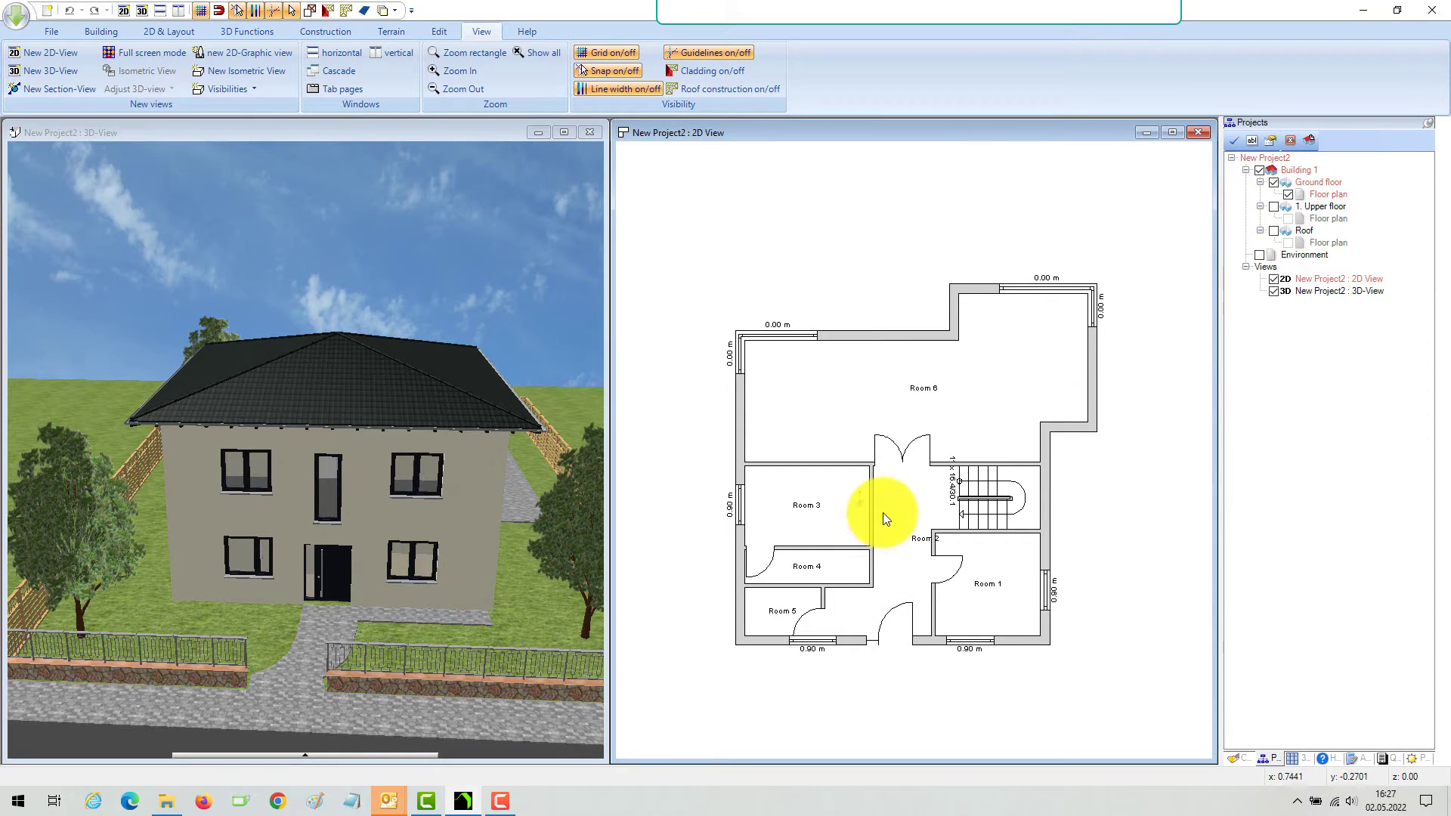
pyautogui.moveTo(883, 513); pyautogui.dragTo(788, 393, button='middle')
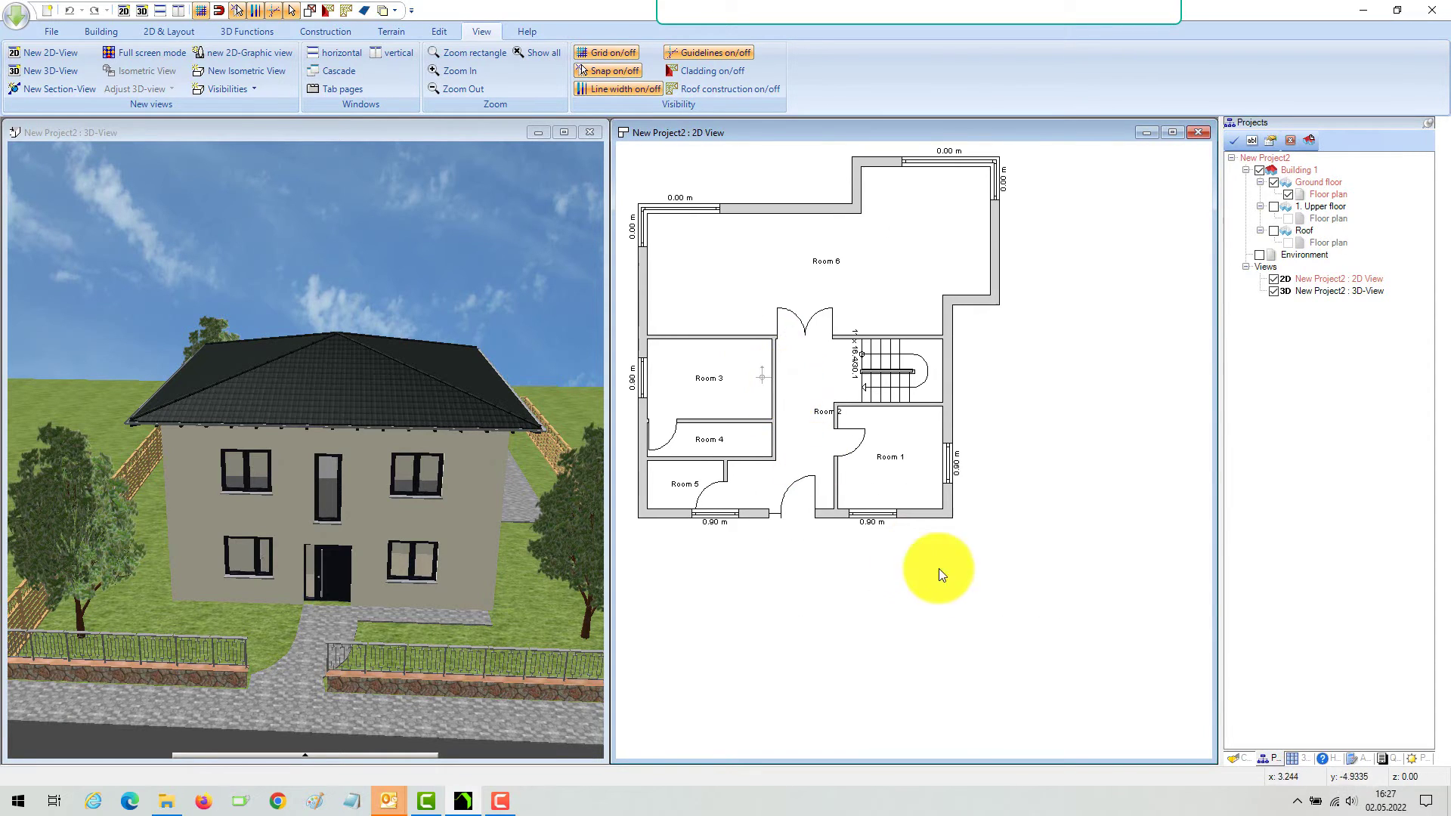
pyautogui.scroll(-2, 963, 589)
pyautogui.scroll(-1, 963, 589)
pyautogui.scroll(-1, 963, 589)
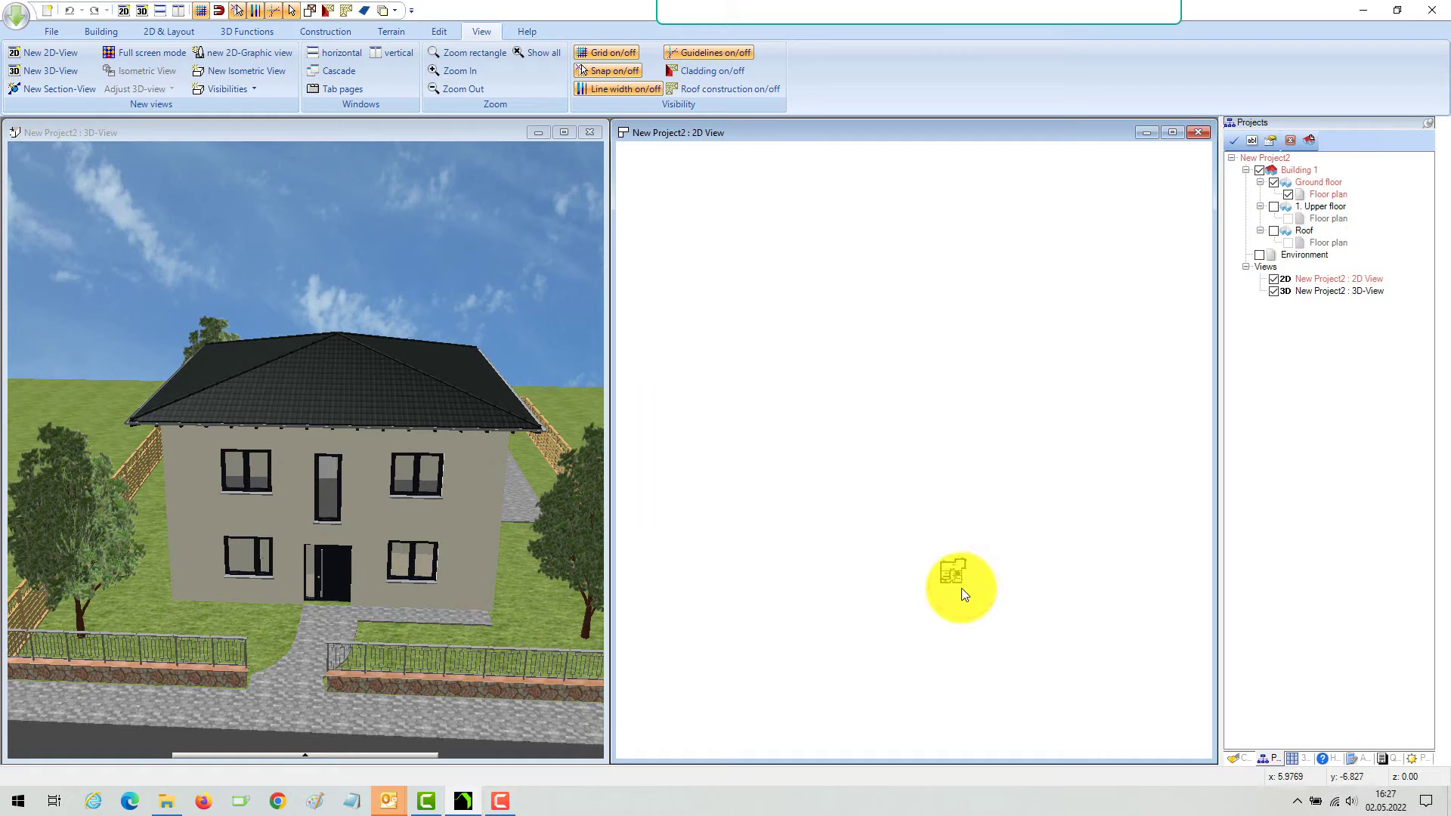
# - Fit the whole ground-floor plan, rooms 1–6 and stairs, into the 2D window with a middle-click
pyautogui.click(977, 614)
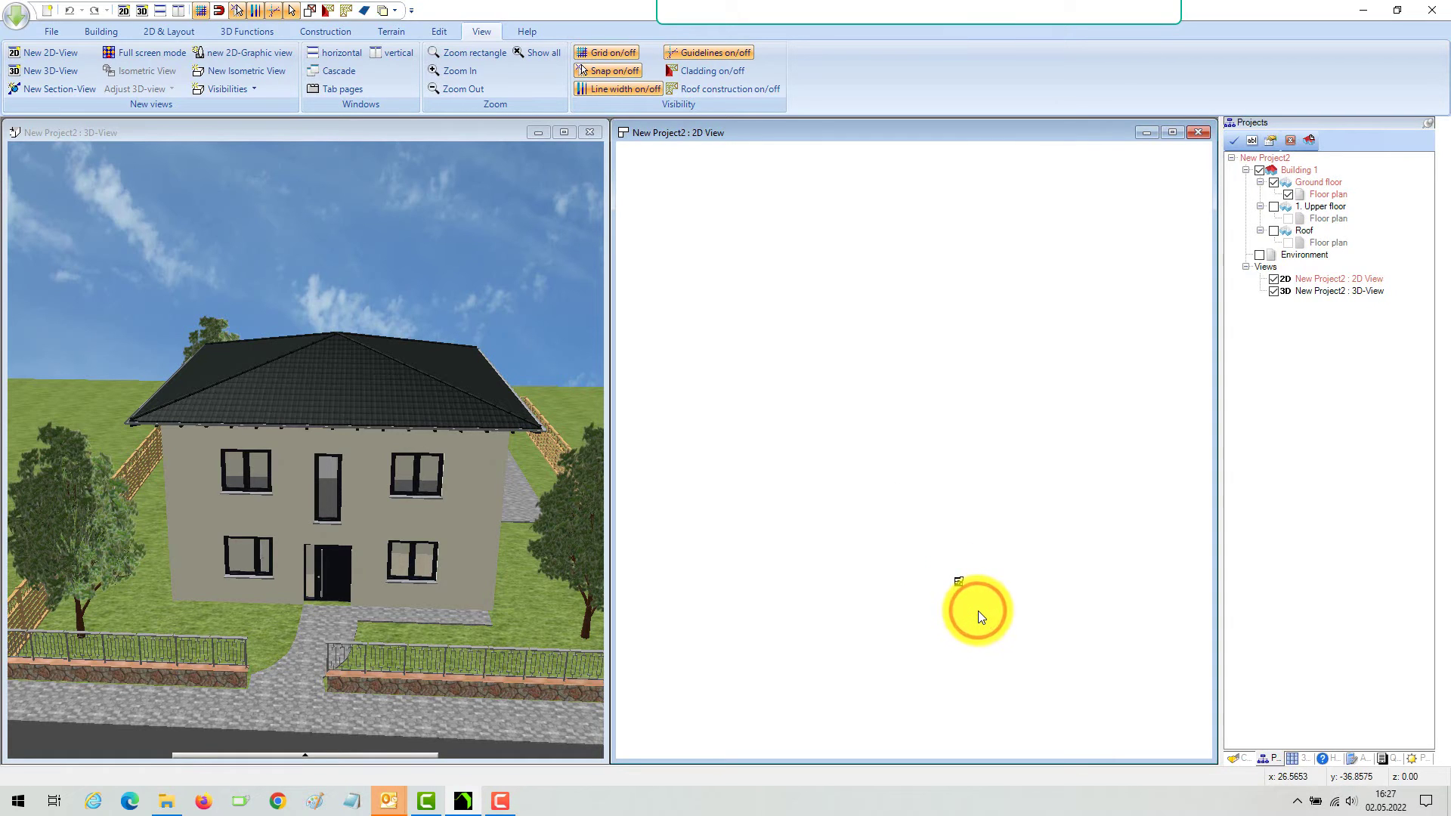
pyautogui.middleClick(979, 610)
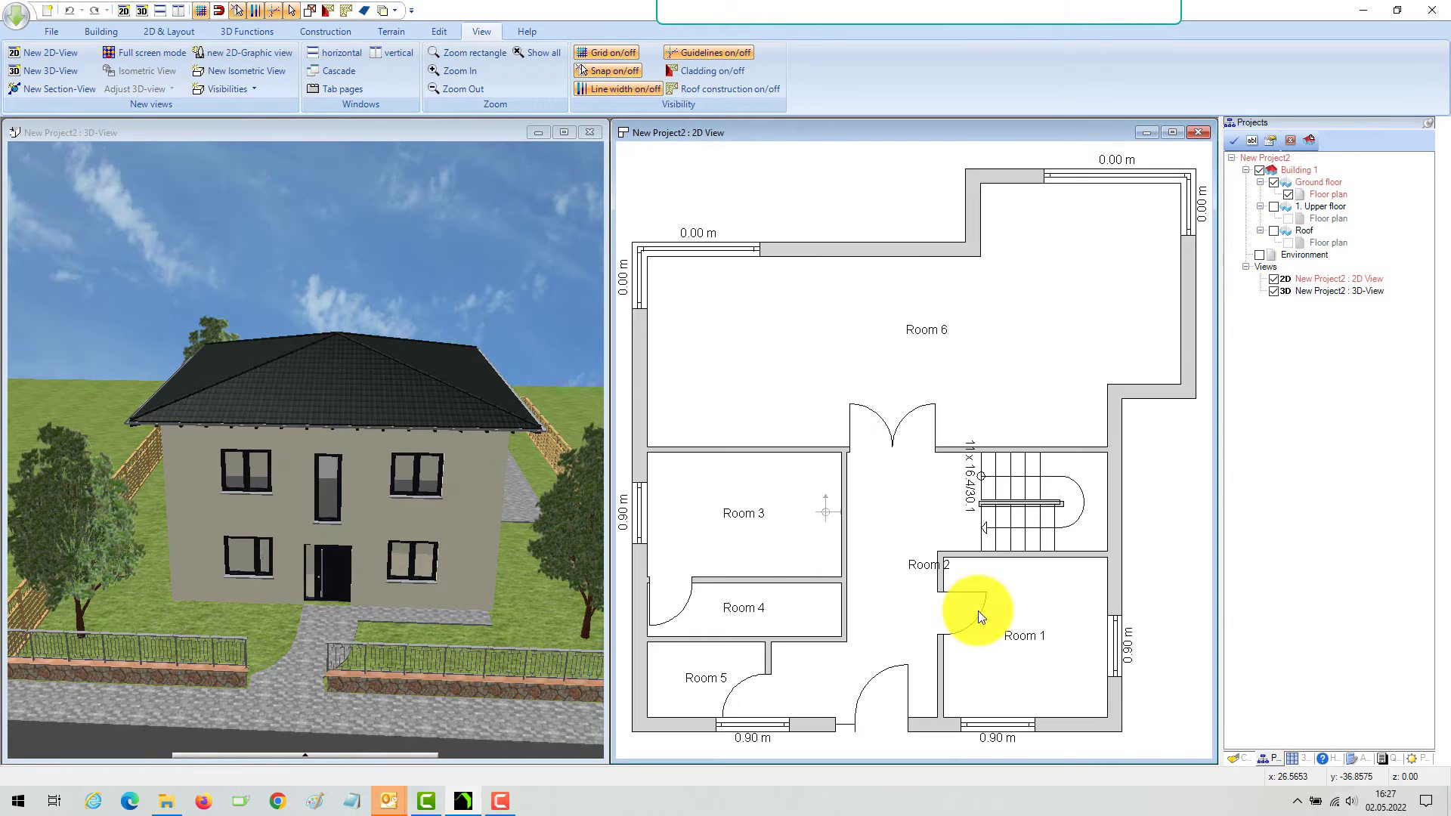
pyautogui.scroll(-1, 1014, 452)
pyautogui.scroll(-1, 1013, 451)
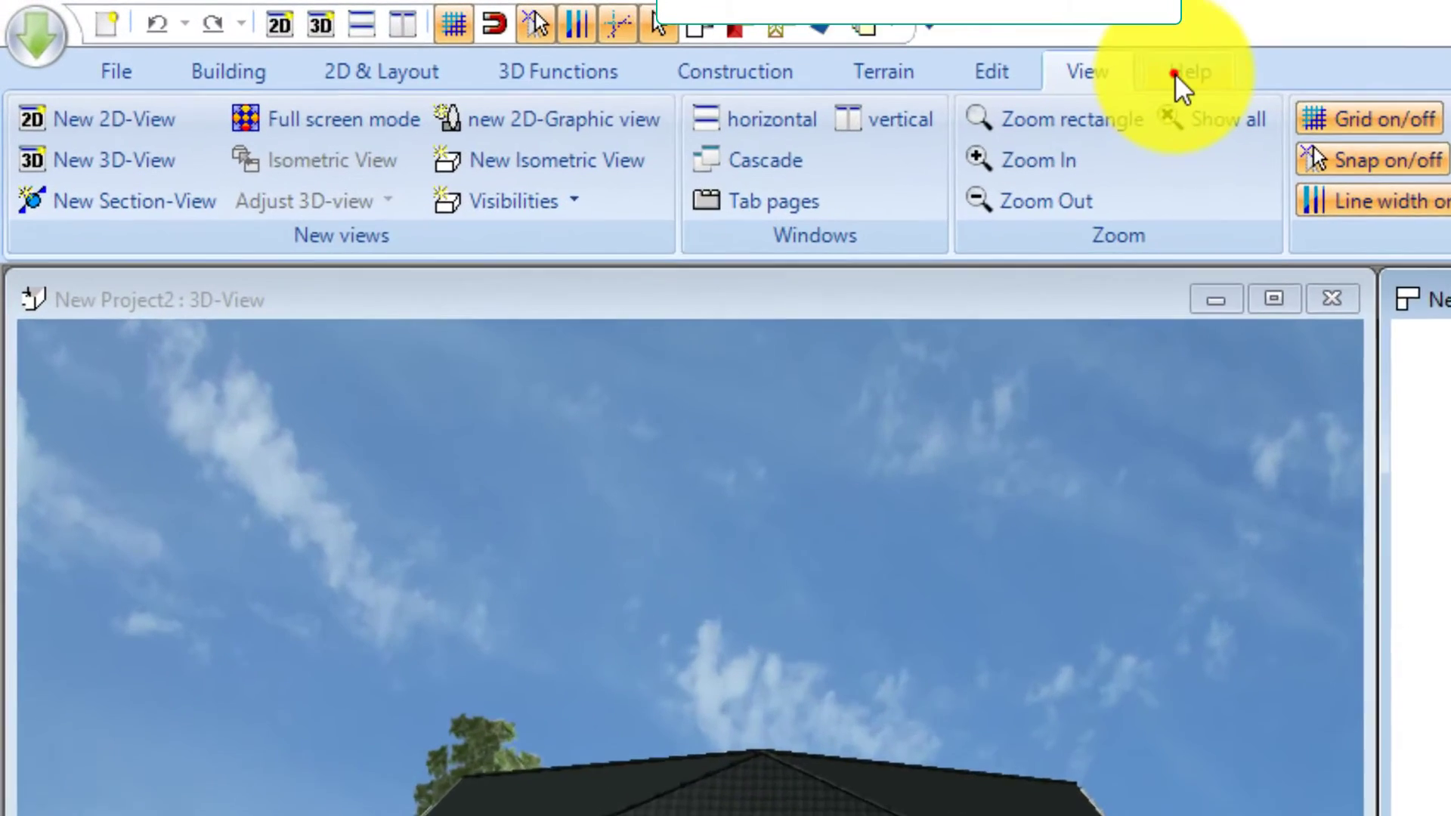
# - Open the 'Mouse and keyboard shortcuts' manual from Help > Manuals
pyautogui.click(528, 30)
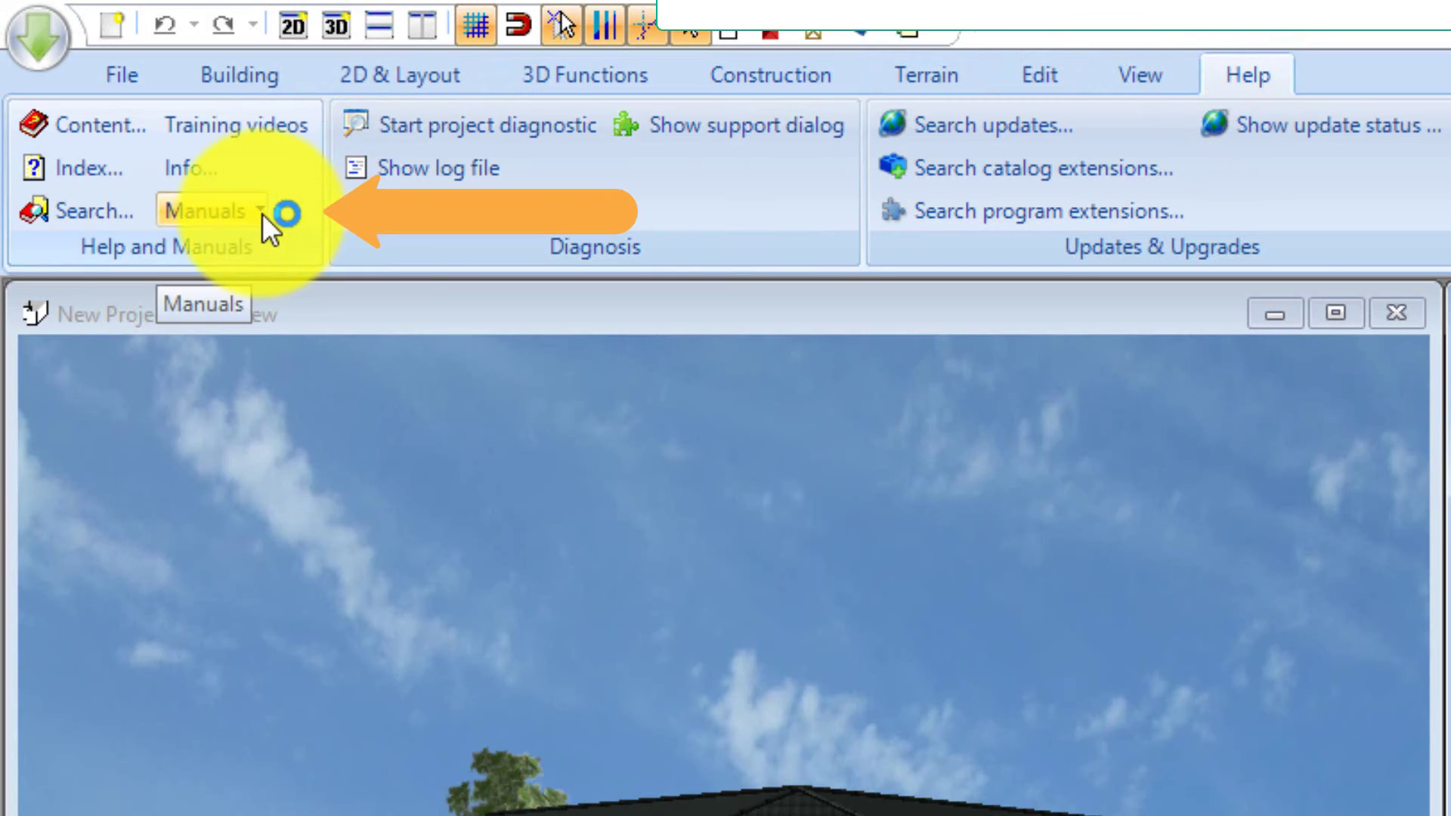
pyautogui.click(260, 212)
pyautogui.click(431, 330)
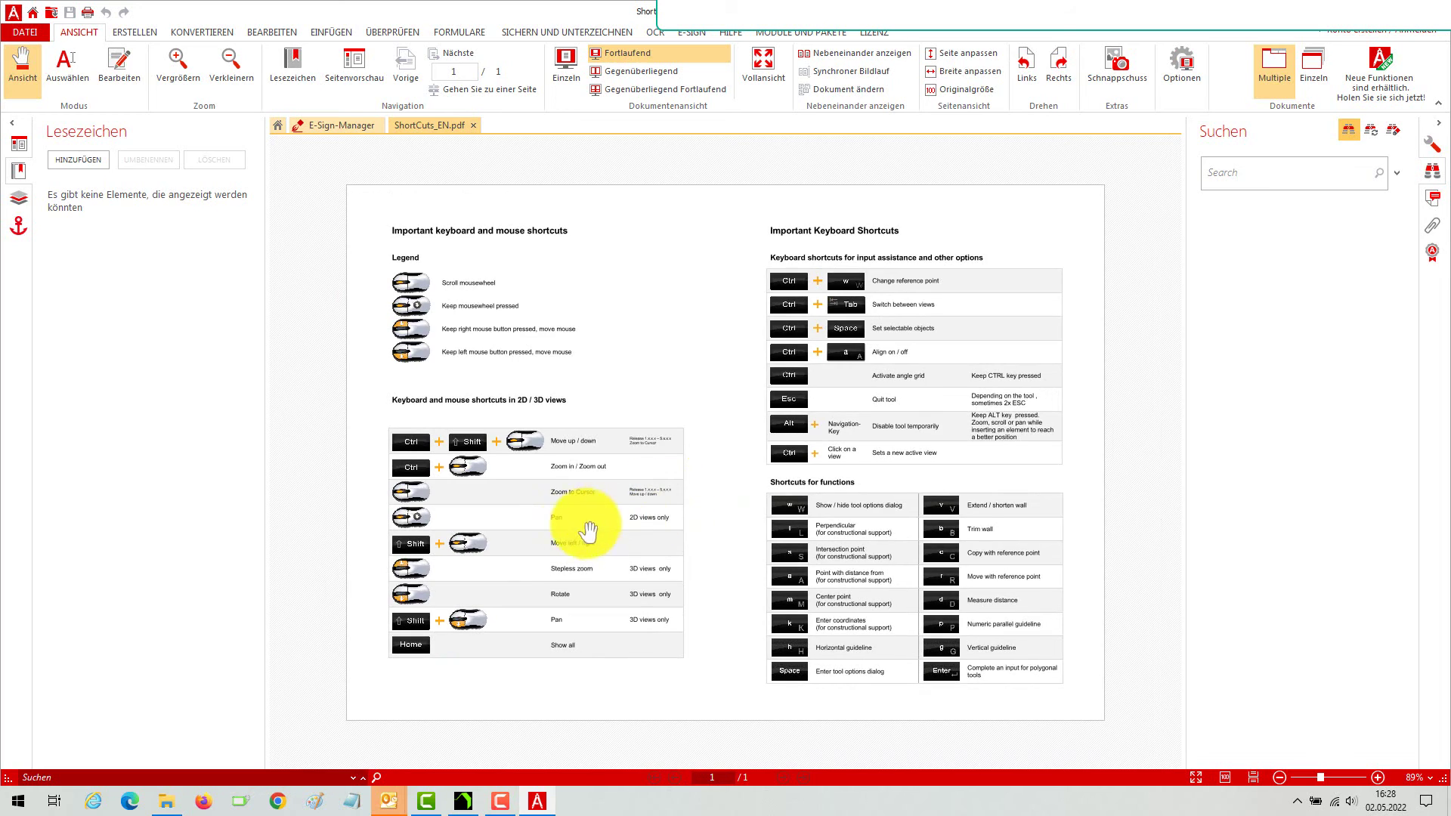
# - Review the single-page ShortCuts_EN.pdf sheet in PDF Architect
pyautogui.click(691, 307)
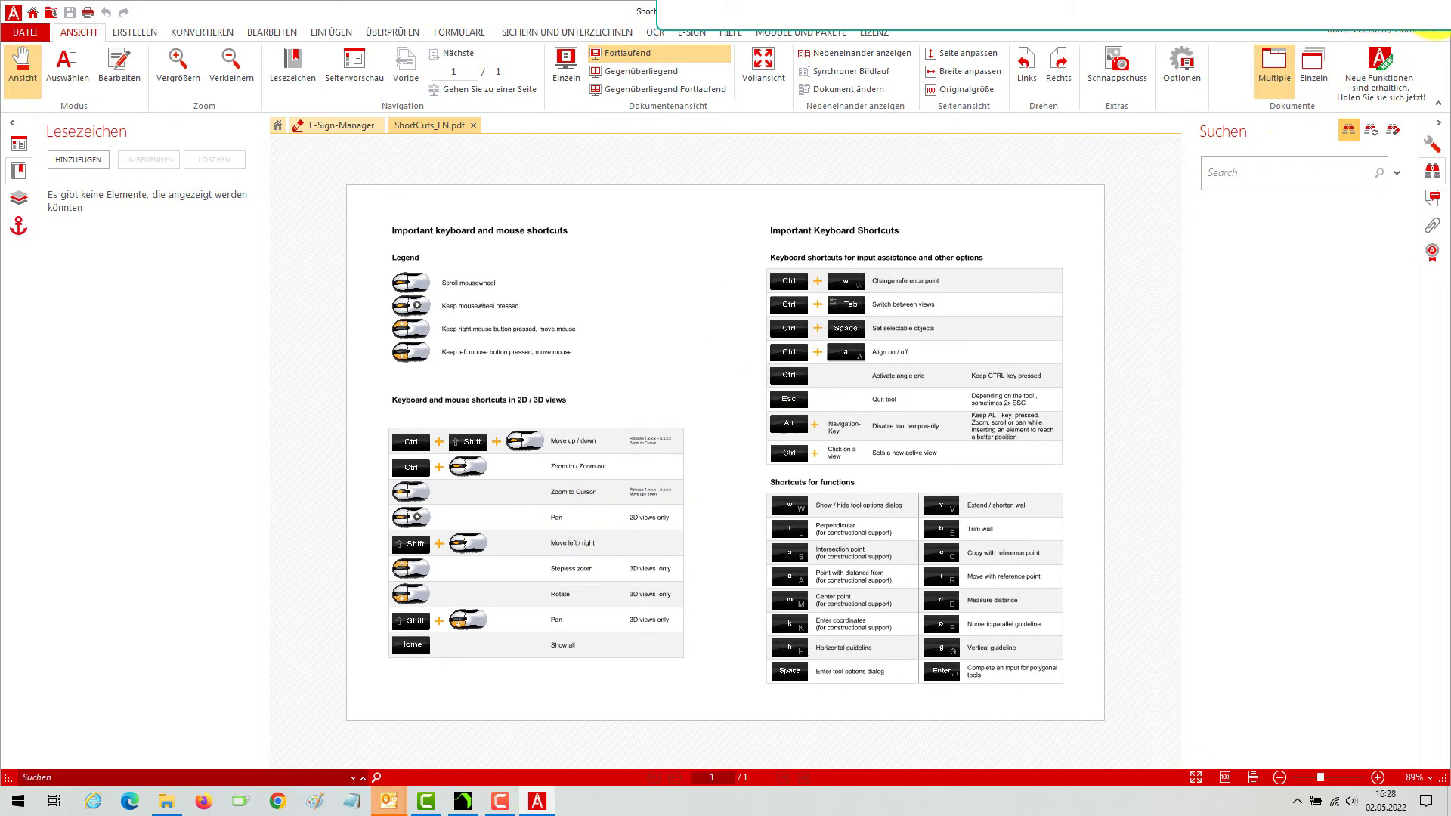